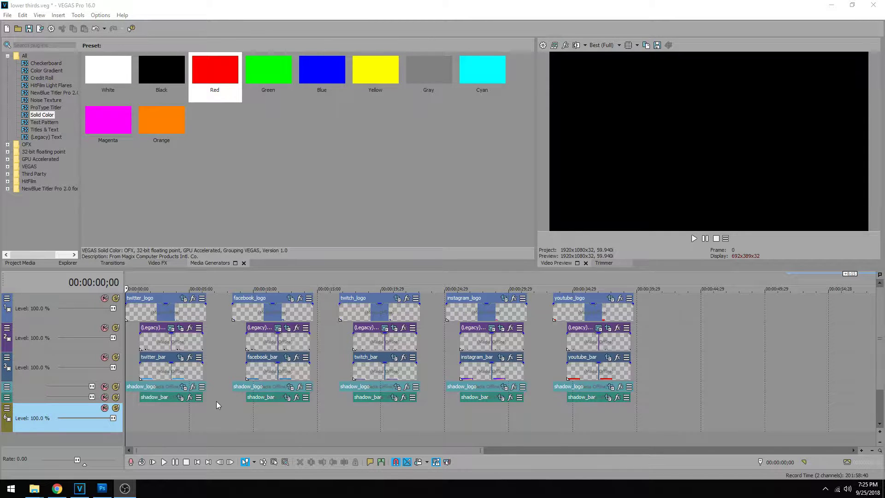
Step: Preview the finished Twitter, Twitch, Instagram and YouTube lower thirds at several points along the timeline
{"action": "key", "text": "space"}
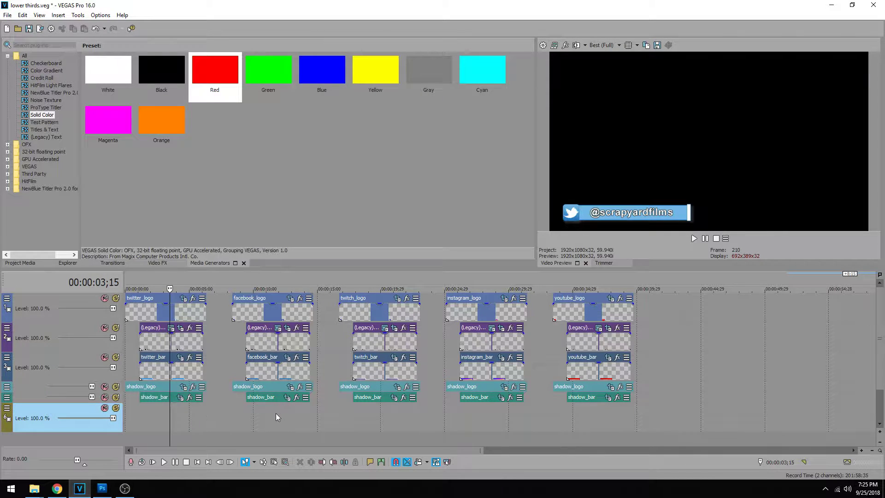
{"action": "left_click", "coordinate": [277, 413]}
{"action": "left_click", "coordinate": [385, 415]}
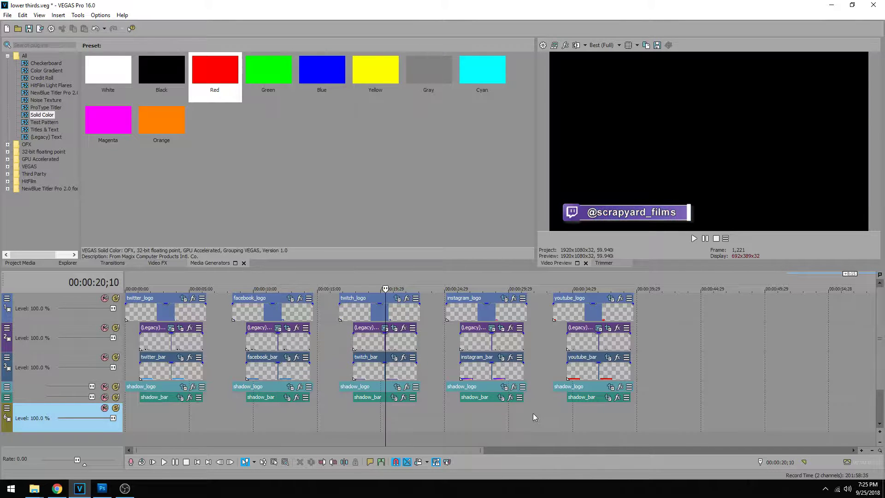
{"action": "left_click", "coordinate": [487, 415]}
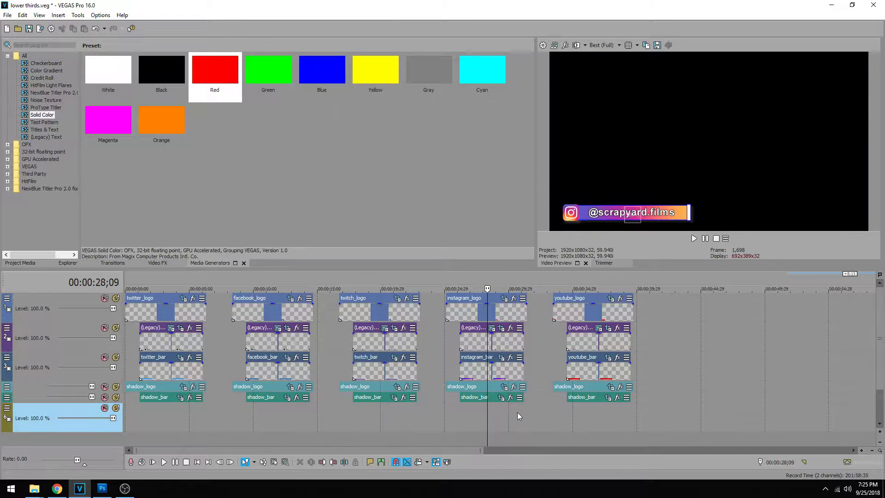
{"action": "left_click", "coordinate": [599, 416]}
{"action": "scroll", "coordinate": [549, 389], "scroll_direction": "up", "scroll_amount": 2}
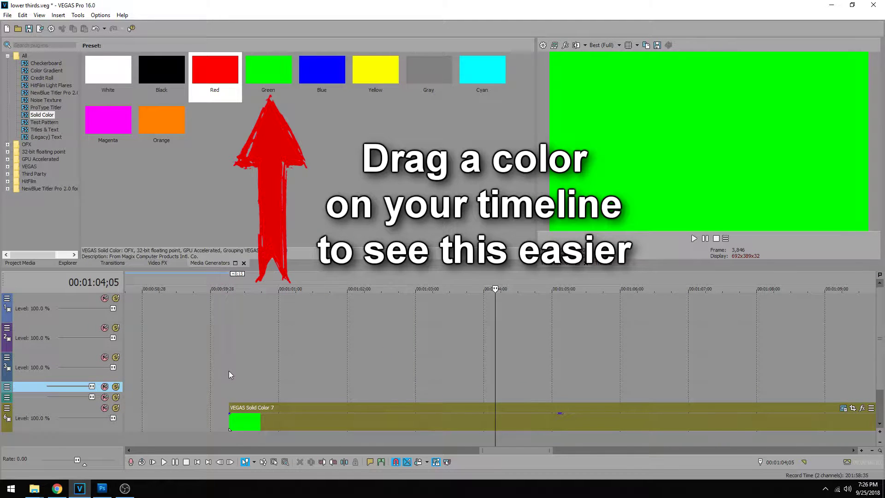
Step: Split the green solid color event 00:00:06;10 after its start and delete the remainder
{"action": "left_click_drag", "start_coordinate": [229, 379], "coordinate": [659, 369]}
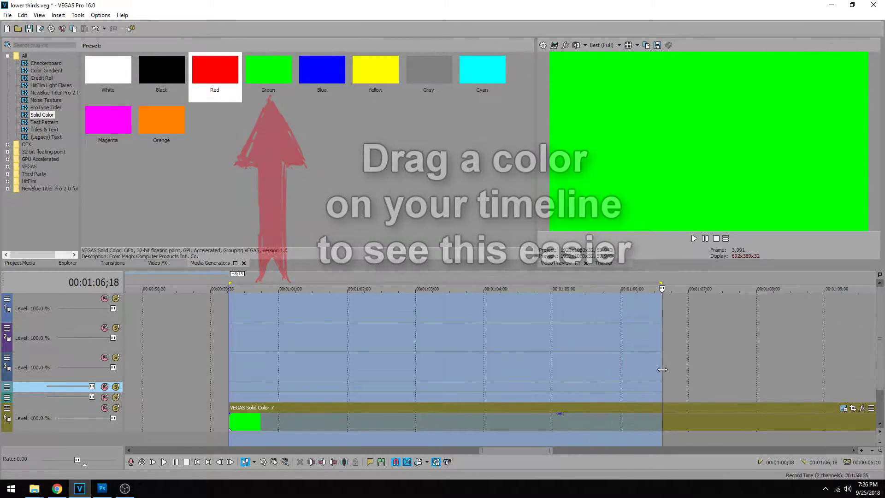
{"action": "key", "text": "s"}
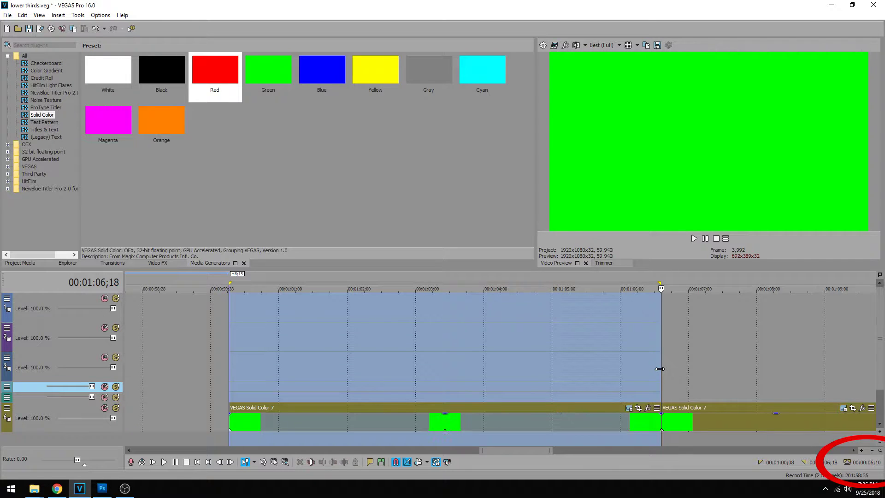
{"action": "left_click", "coordinate": [702, 422]}
{"action": "key", "text": "Delete"}
{"action": "left_click", "coordinate": [442, 408]}
{"action": "scroll", "coordinate": [539, 380], "scroll_direction": "up", "scroll_amount": 1}
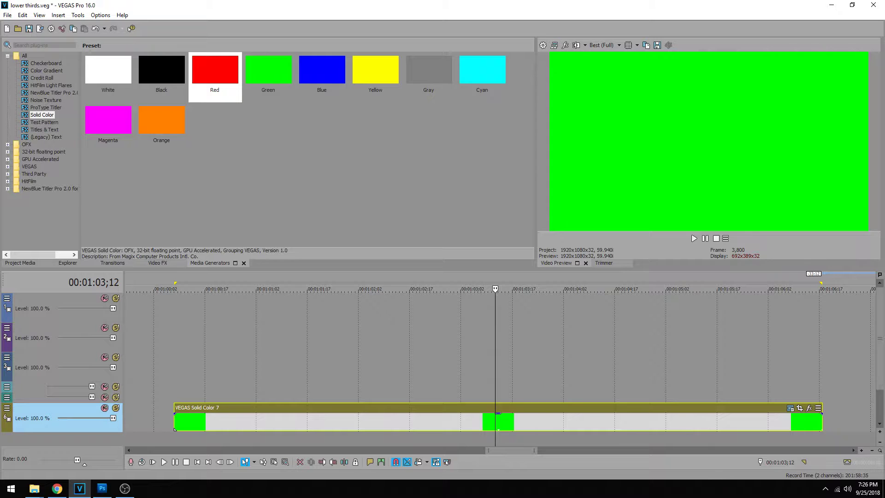
Step: Place instagram_logo on track 1 at the green event's start and extend it to the green event's end
{"action": "left_click_drag", "start_coordinate": [0, 295], "coordinate": [178, 307]}
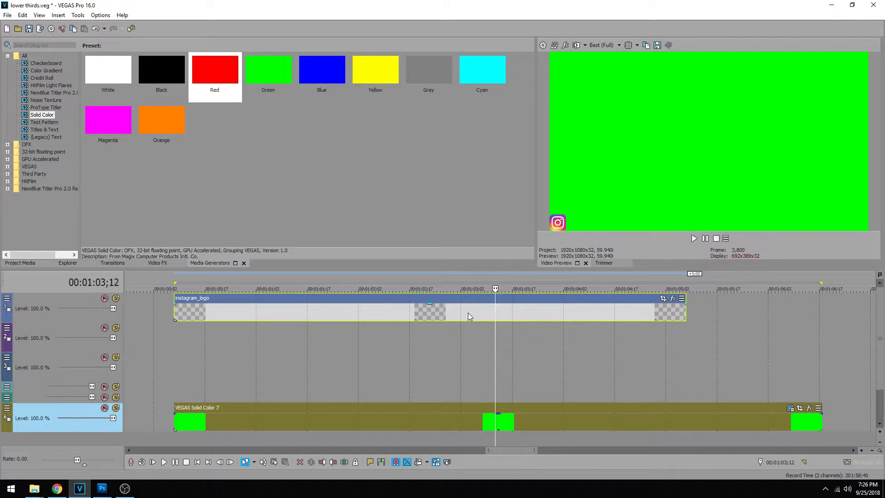
{"action": "left_click_drag", "start_coordinate": [685, 310], "coordinate": [822, 310]}
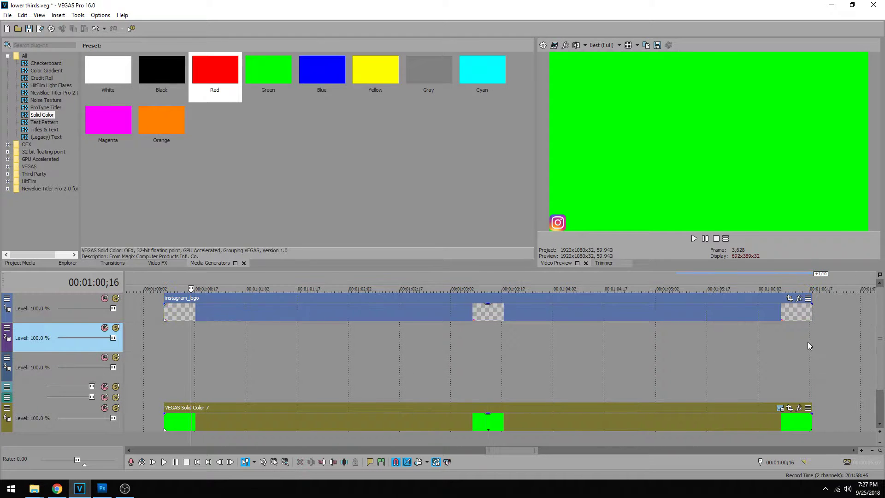
Step: Shorten the green solid color event by 7 frames at its end and select its span to check the duration
{"action": "left_click", "coordinate": [809, 352]}
{"action": "left_click", "coordinate": [812, 419]}
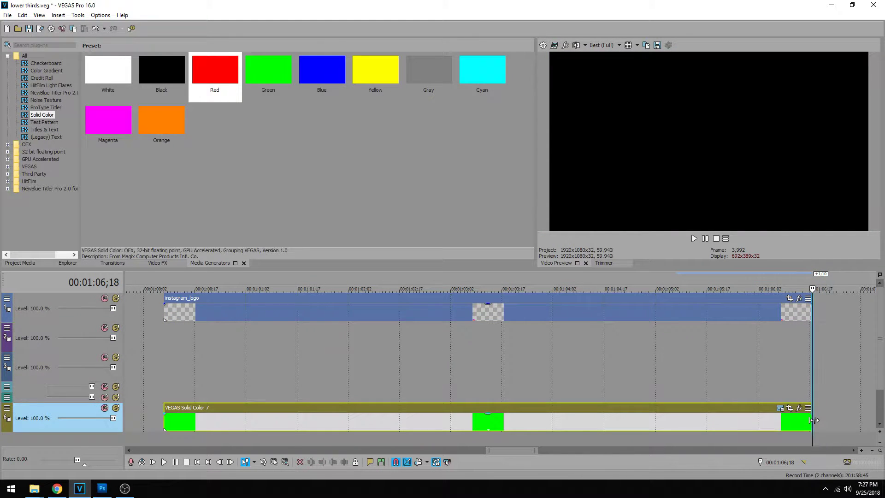
{"action": "left_click_drag", "start_coordinate": [813, 419], "coordinate": [786, 420]}
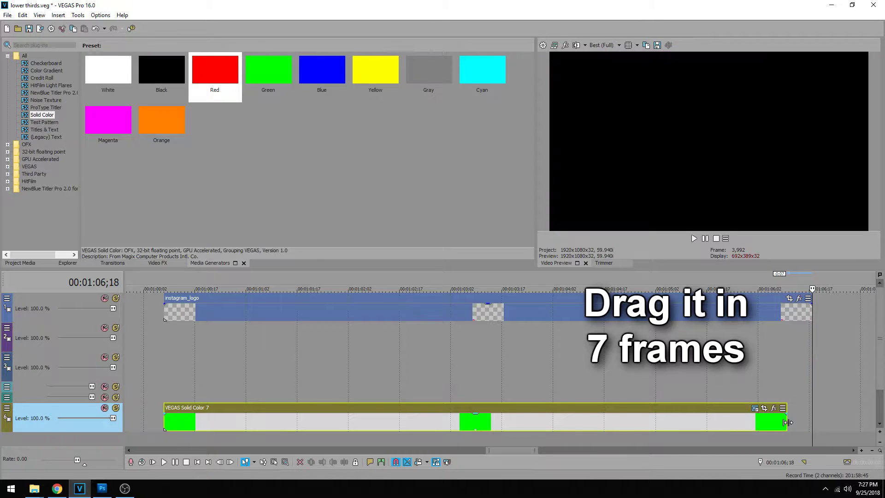
{"action": "left_click", "coordinate": [786, 374]}
{"action": "scroll", "coordinate": [786, 374], "scroll_direction": "down", "scroll_amount": 3}
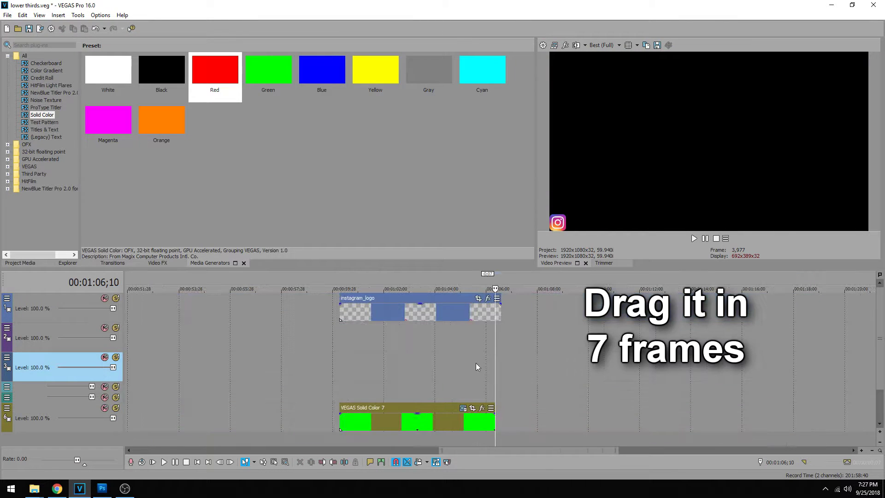
{"action": "left_click", "coordinate": [421, 364]}
{"action": "scroll", "coordinate": [421, 364], "scroll_direction": "up", "scroll_amount": 6}
{"action": "left_click_drag", "start_coordinate": [171, 339], "coordinate": [792, 344]}
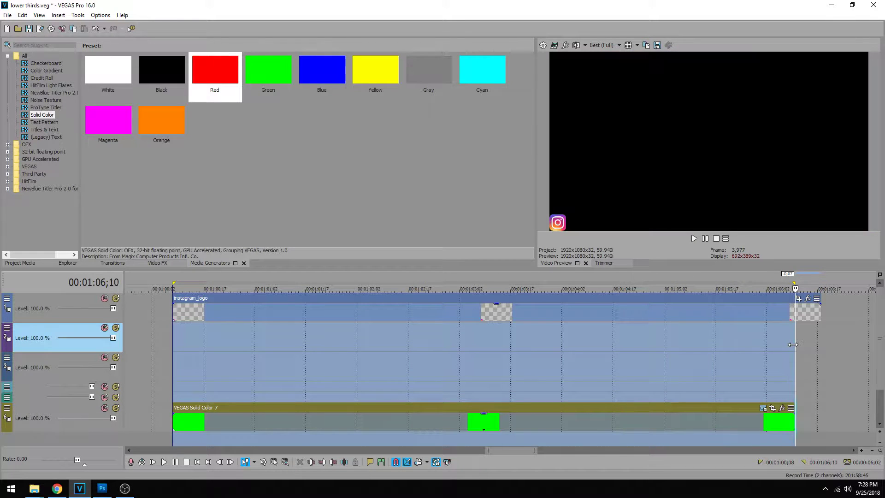
Step: Add a (Legacy) Text event with the Default Text preset to track 2 at the logo's start, leaving its text settings at default
{"action": "left_click", "coordinate": [174, 333]}
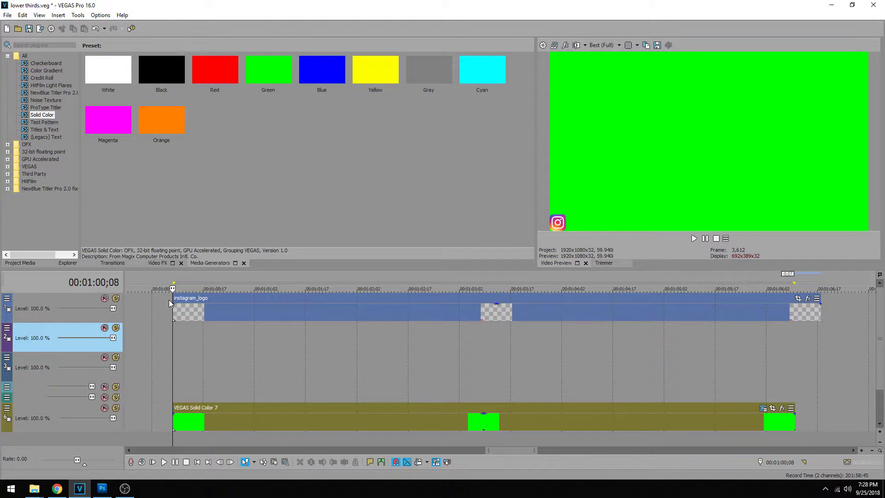
{"action": "left_click", "coordinate": [48, 136]}
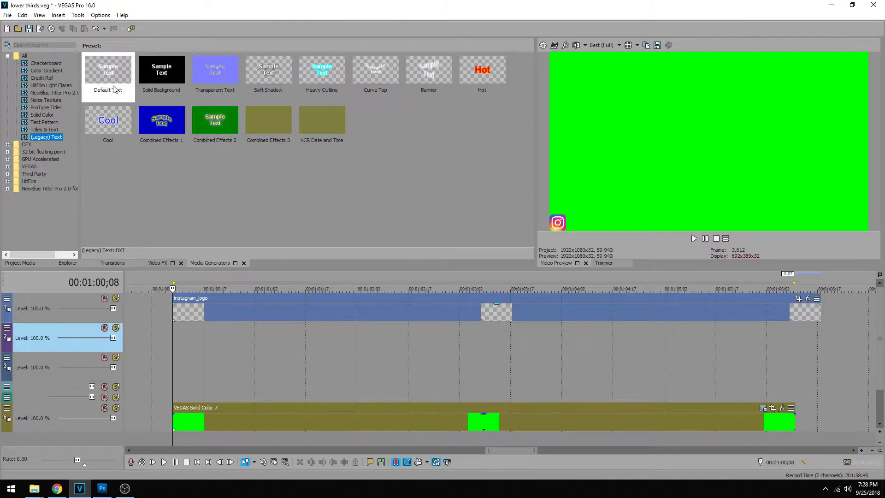
{"action": "left_click_drag", "start_coordinate": [107, 72], "coordinate": [179, 338]}
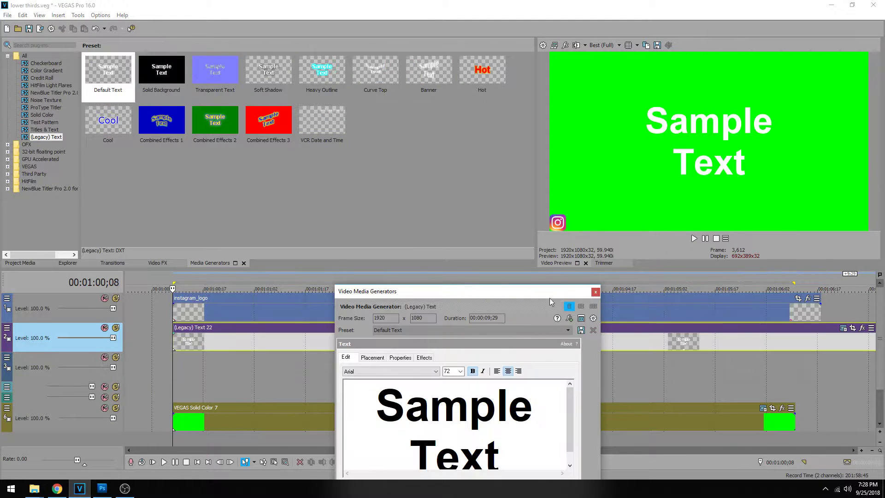
{"action": "left_click", "coordinate": [595, 291]}
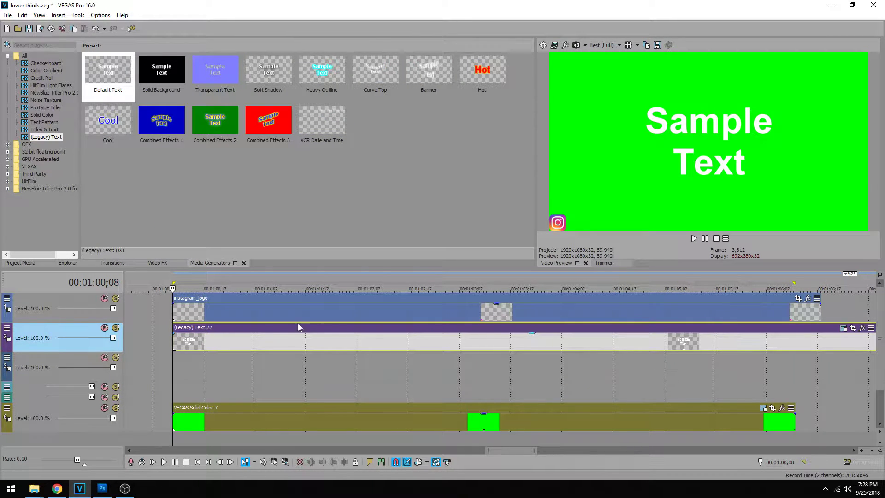
Step: Place instagram_bar, shadow_logo and shadow_bar on tracks 3 to 5 at the logo's start and return the cursor there
{"action": "left_click_drag", "start_coordinate": [0, 309], "coordinate": [199, 375]}
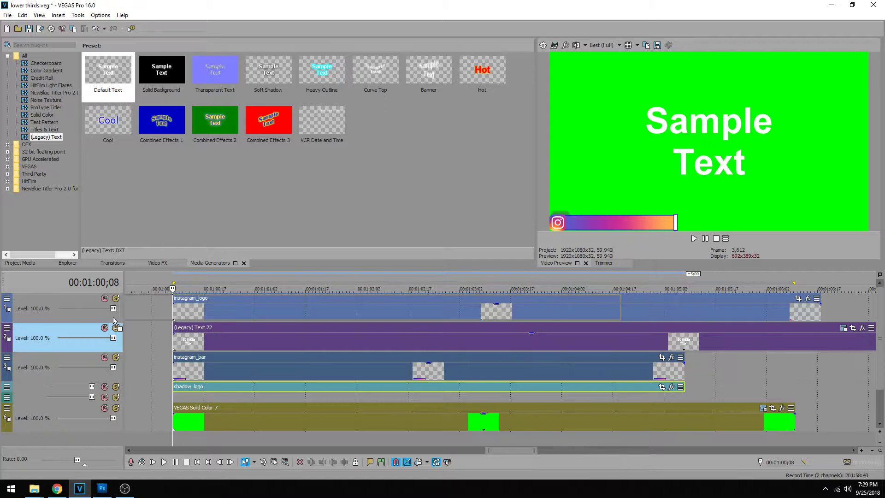
{"action": "left_click", "coordinate": [257, 318]}
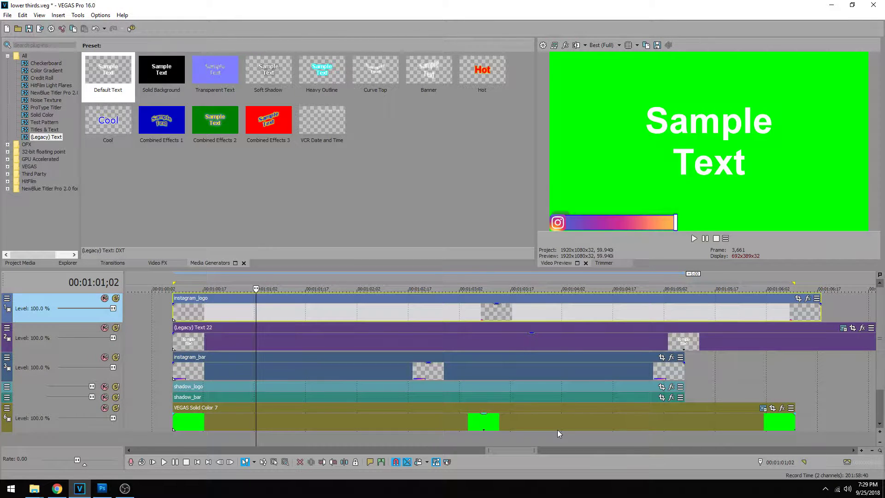
{"action": "key", "text": "Home"}
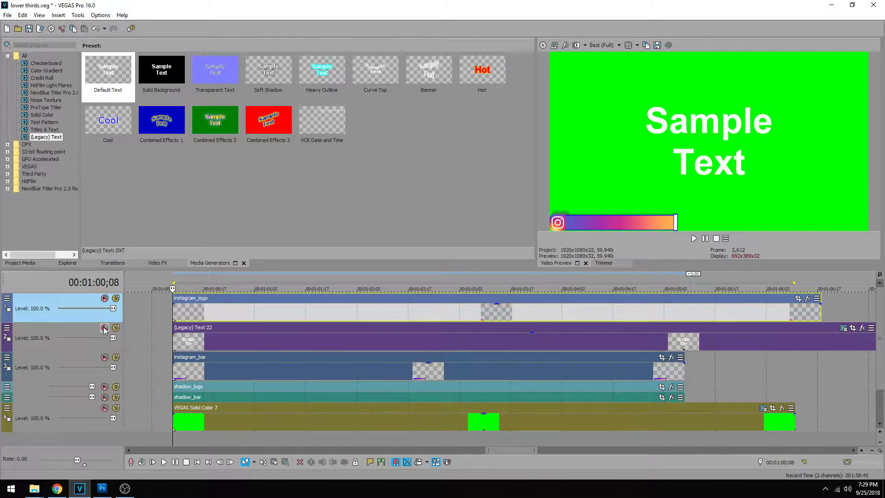
Step: Mute the text, instagram_bar, shadow_logo and shadow_bar tracks
{"action": "left_click", "coordinate": [104, 328]}
{"action": "left_click", "coordinate": [105, 357]}
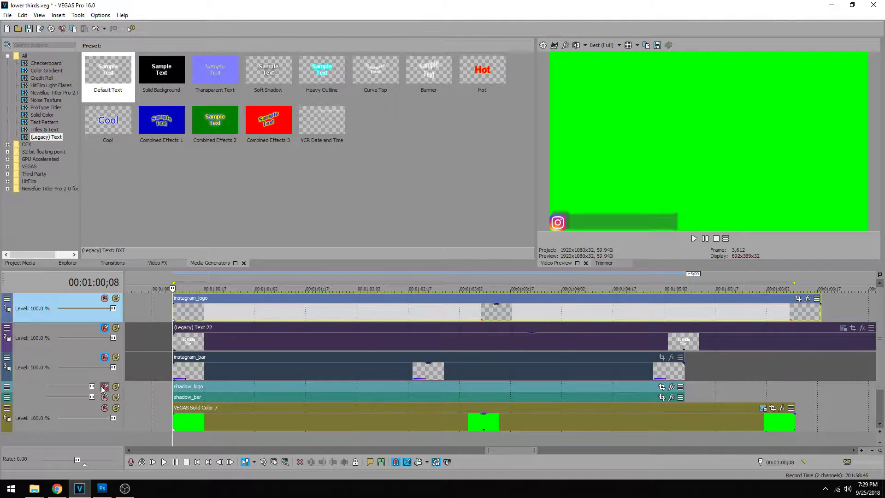
{"action": "left_click", "coordinate": [105, 386]}
{"action": "left_click", "coordinate": [104, 397]}
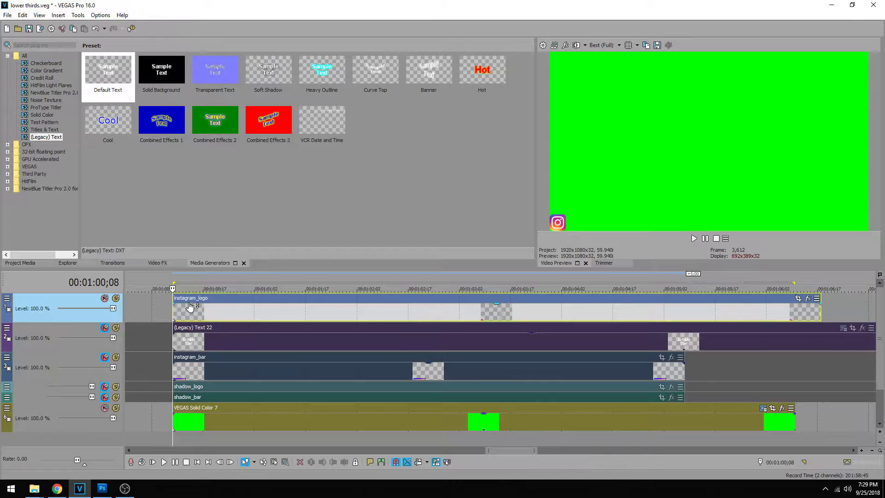
Step: Open Event Pan/Crop for instagram_logo, then resize and move its window clear of the video preview
{"action": "left_click", "coordinate": [799, 298]}
{"action": "left_click_drag", "start_coordinate": [414, 83], "coordinate": [298, 44]}
{"action": "scroll", "coordinate": [403, 267], "scroll_direction": "down", "scroll_amount": 2}
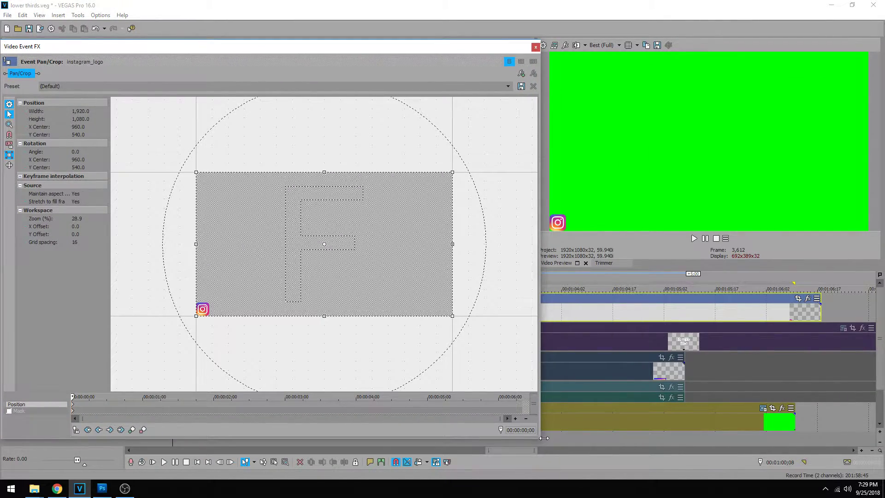
{"action": "left_click_drag", "start_coordinate": [539, 439], "coordinate": [434, 321]}
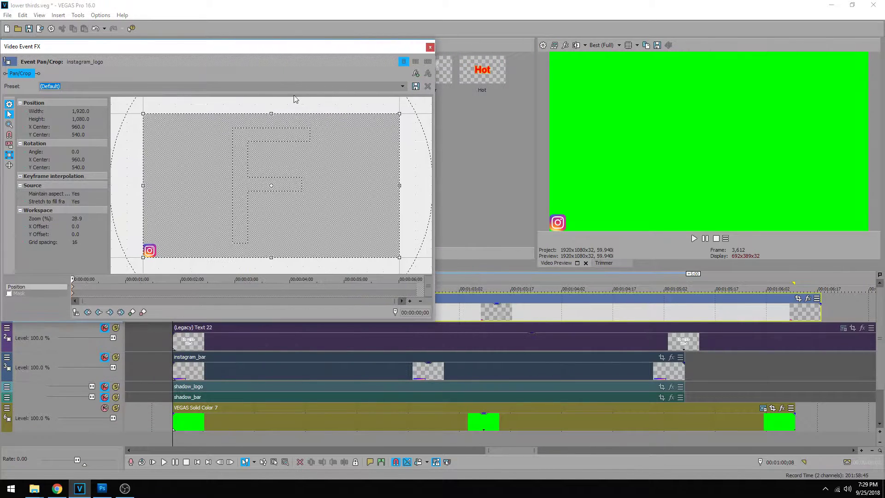
{"action": "left_click_drag", "start_coordinate": [291, 46], "coordinate": [362, 25]}
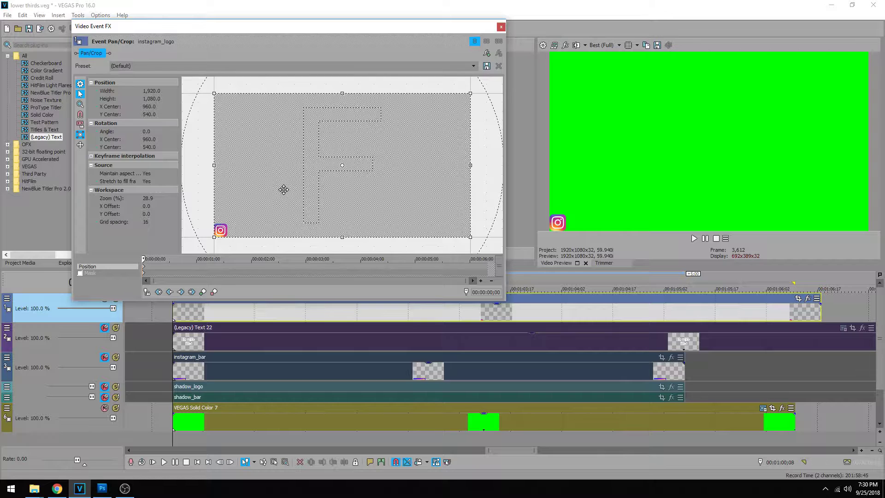
Step: Nudge the logo's pan/crop frame 15 steps down and 15 steps left to X Center 908.2 and Y Center 591.8
{"action": "key", "text": "Down"}
{"action": "key", "text": "Down"}
{"action": "key", "text": "Down"}
{"action": "key", "text": "Down"}
{"action": "key", "text": "Down"}
{"action": "key", "text": "Down"}
{"action": "key", "text": "Down"}
{"action": "key", "text": "Down"}
{"action": "key", "text": "Down"}
{"action": "key", "text": "Down"}
{"action": "key", "text": "Down"}
{"action": "key", "text": "Down"}
{"action": "key", "text": "Down"}
{"action": "key", "text": "Down"}
{"action": "key", "text": "Down"}
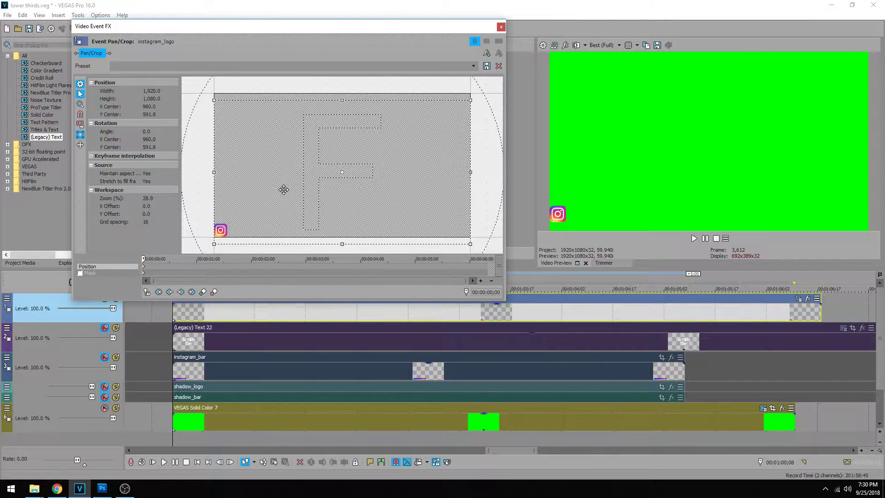
{"action": "key", "text": "Left"}
{"action": "key", "text": "Left"}
{"action": "key", "text": "Left"}
{"action": "key", "text": "Left"}
{"action": "key", "text": "Left"}
{"action": "key", "text": "Left"}
{"action": "key", "text": "Left"}
{"action": "key", "text": "Left"}
{"action": "key", "text": "Left"}
{"action": "key", "text": "Left"}
{"action": "key", "text": "Left"}
{"action": "key", "text": "Left"}
{"action": "key", "text": "Left"}
{"action": "key", "text": "Left"}
{"action": "key", "text": "Left"}
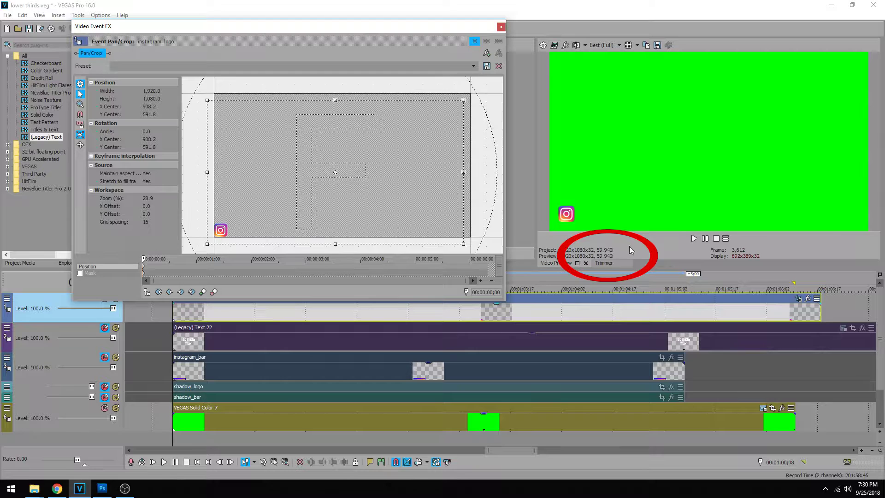
Step: Set the project frame rate to 59.940 (Double NTSC) and the resample mode to Disable resample in Project Properties
{"action": "left_click", "coordinate": [7, 15]}
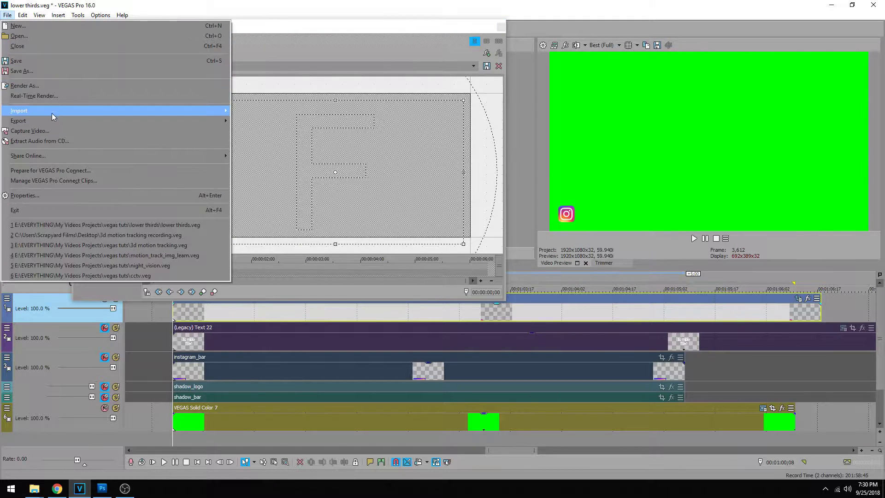
{"action": "left_click", "coordinate": [25, 195]}
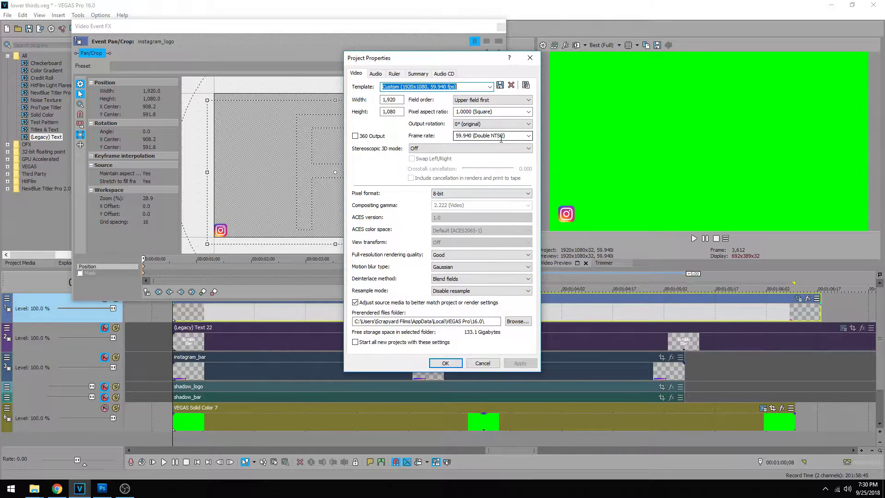
{"action": "left_click", "coordinate": [528, 136]}
{"action": "left_click", "coordinate": [515, 166]}
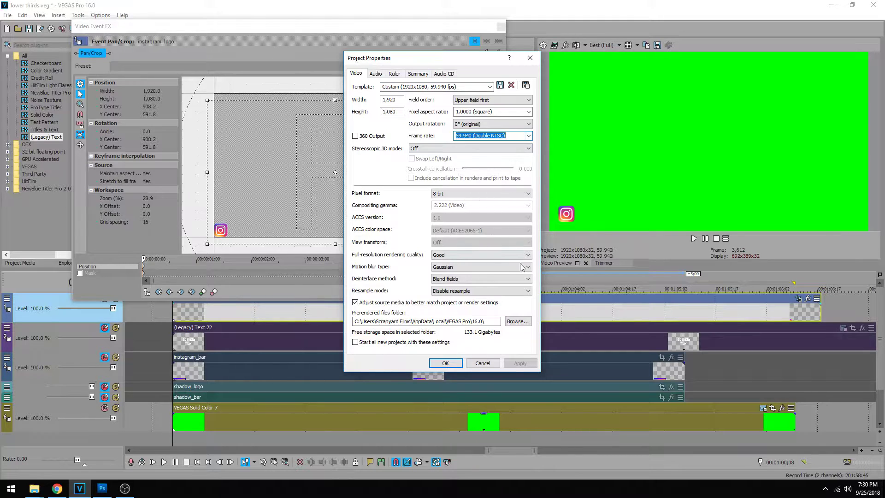
{"action": "left_click", "coordinate": [529, 291]}
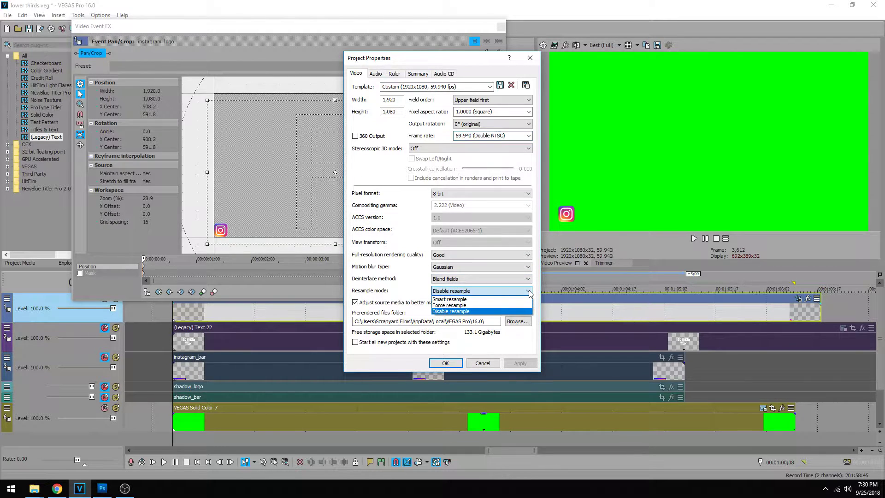
{"action": "left_click", "coordinate": [461, 311]}
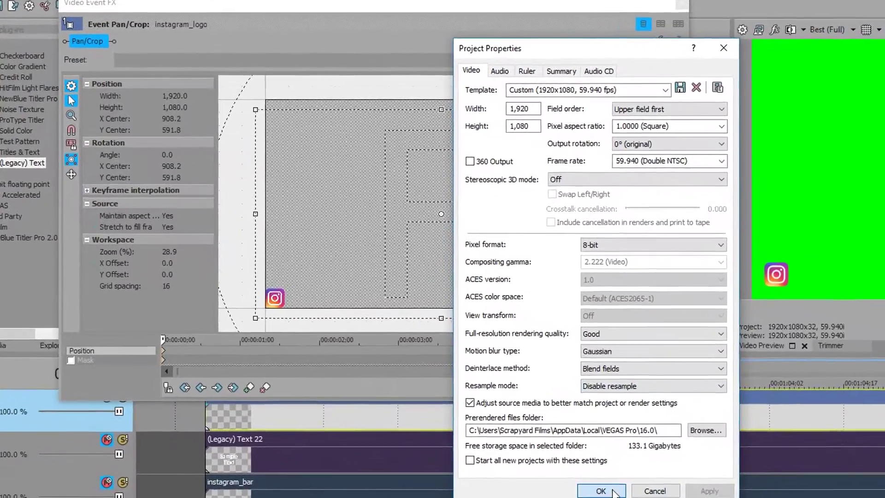
{"action": "left_click", "coordinate": [600, 490]}
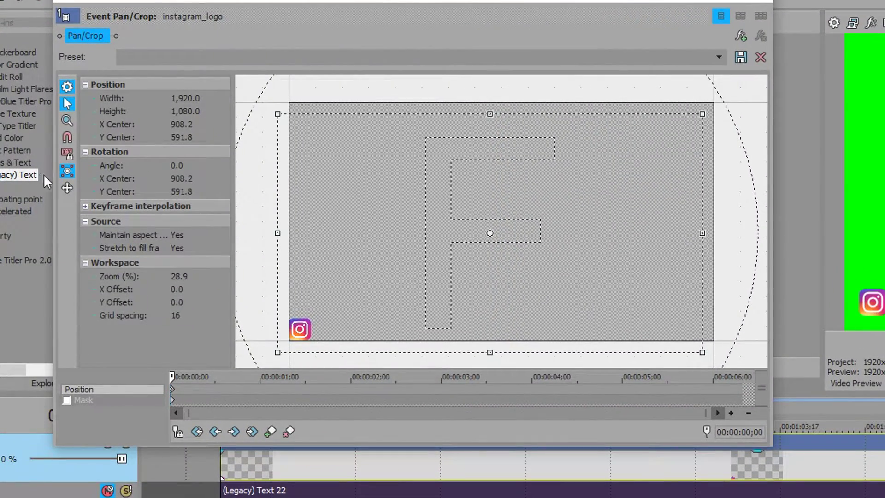
Step: Narrow the logo's pan/crop frame to a width of about 1,816.3, aligning its left edge with the image's left edge
{"action": "left_click", "coordinate": [67, 172]}
{"action": "left_click_drag", "start_coordinate": [278, 236], "coordinate": [291, 235]}
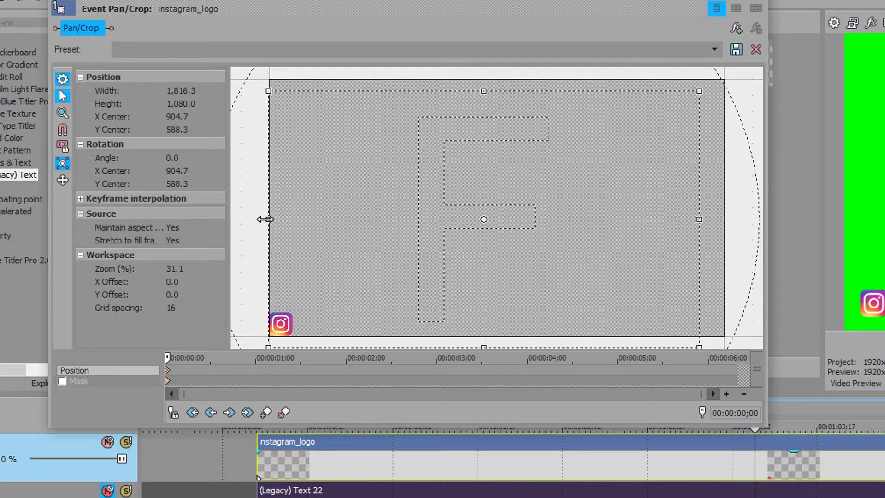
Step: Add two position keyframes to instagram_logo's Pan/Crop, at 00:00:00;15 and 00:00:00;18
{"action": "left_click_drag", "start_coordinate": [170, 357], "coordinate": [211, 358]}
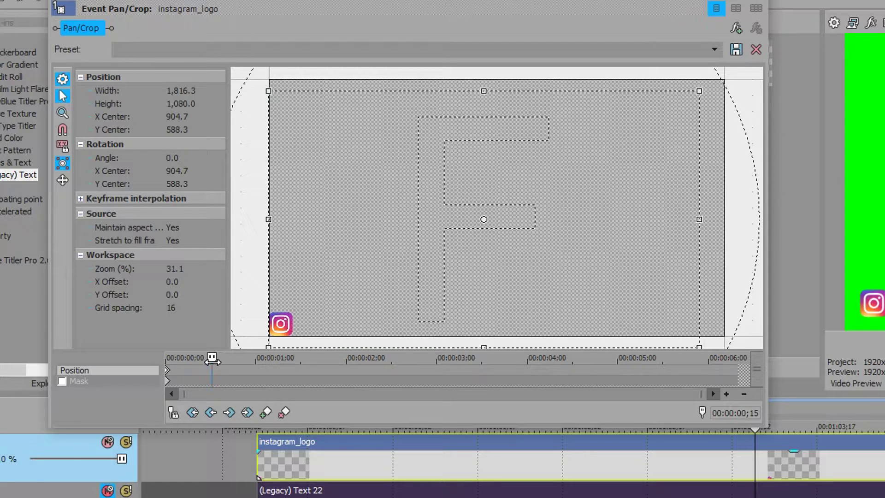
{"action": "left_click", "coordinate": [268, 414]}
{"action": "key", "text": "Right"}
{"action": "key", "text": "Right"}
{"action": "left_click", "coordinate": [266, 410]}
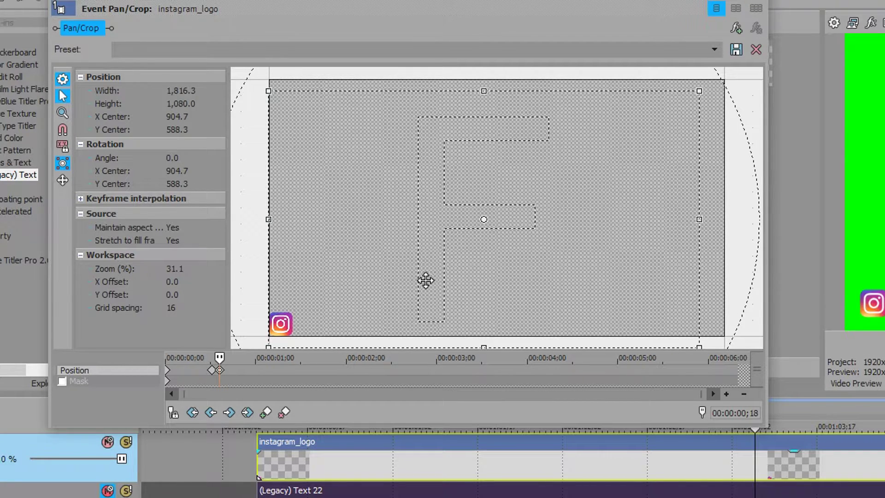
Step: Nudge the logo's pan/crop frame left to X Center 888.6 at the 00:00:00;15 keyframe
{"action": "left_click", "coordinate": [211, 370]}
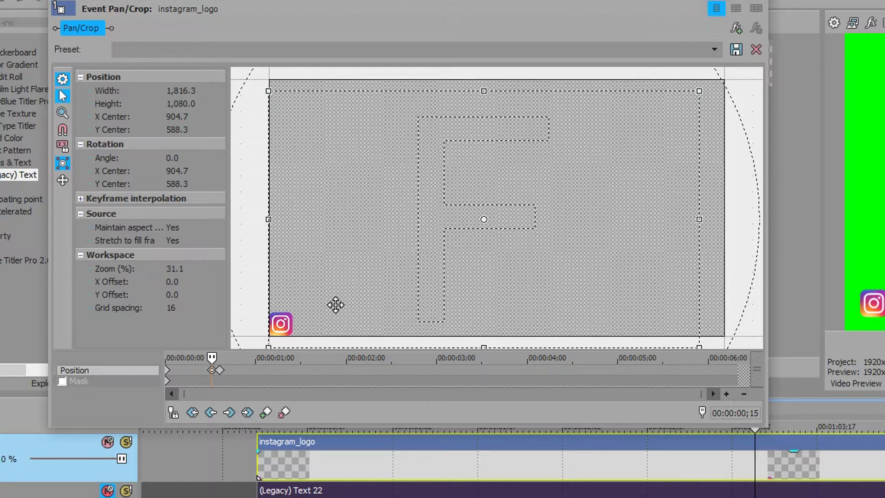
{"action": "key", "text": "Left"}
{"action": "key", "text": "Left"}
{"action": "key", "text": "Left"}
{"action": "key", "text": "Left"}
{"action": "key", "text": "Left"}
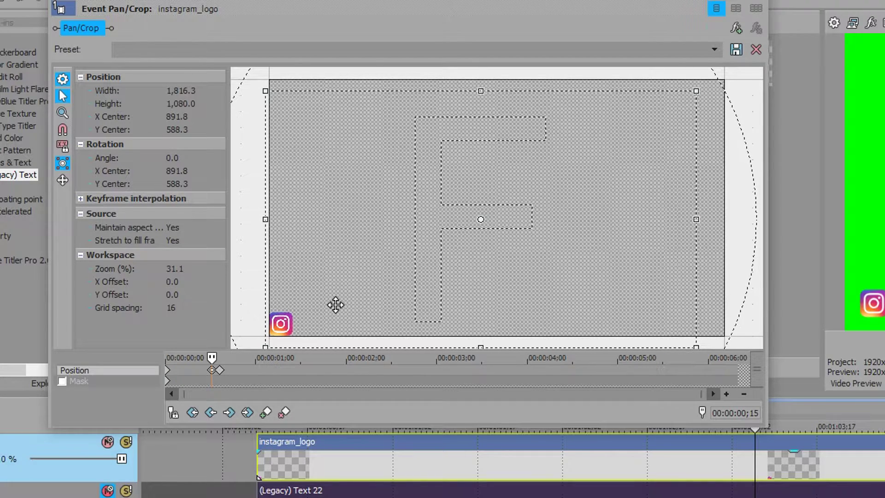
Step: Shift the logo's pan/crop frame right to X Center 1,706.4 at the first keyframe and change that keyframe's interpolation type
{"action": "left_click", "coordinate": [168, 371]}
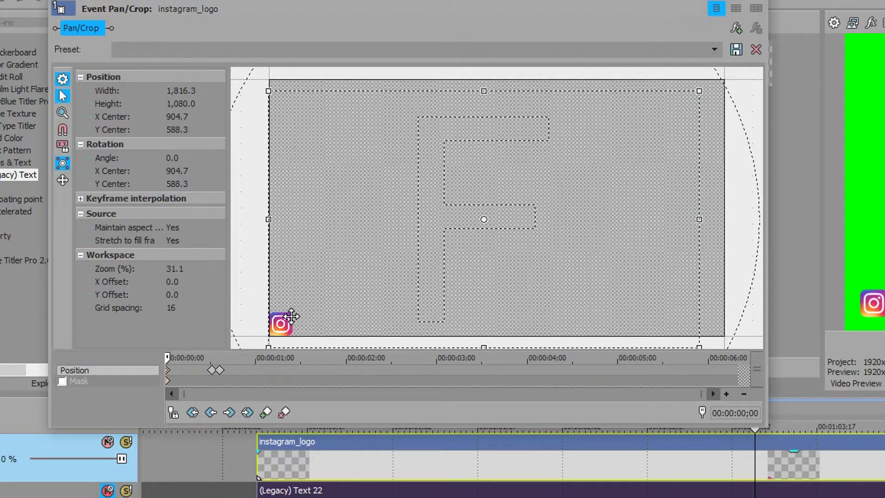
{"action": "key", "text": "Right"}
{"action": "key", "text": "Right"}
{"action": "key", "text": "Right"}
{"action": "key", "text": "Right"}
{"action": "key", "text": "Right"}
{"action": "key", "text": "Right"}
{"action": "key", "text": "Right"}
{"action": "key", "text": "Right"}
{"action": "key", "text": "Right"}
{"action": "key", "text": "Right"}
{"action": "key", "text": "Right"}
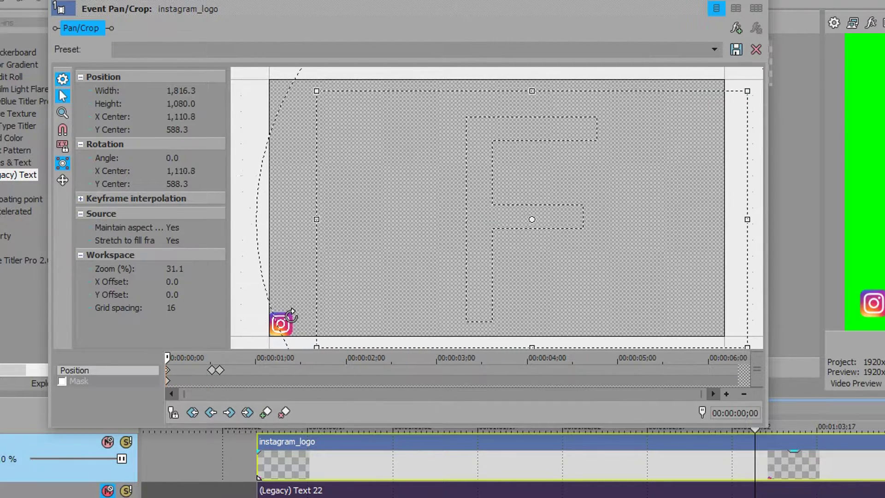
{"action": "key", "text": "Right"}
{"action": "key", "text": "Right"}
{"action": "key", "text": "Right"}
{"action": "key", "text": "Right"}
{"action": "key", "text": "Right"}
{"action": "key", "text": "Right"}
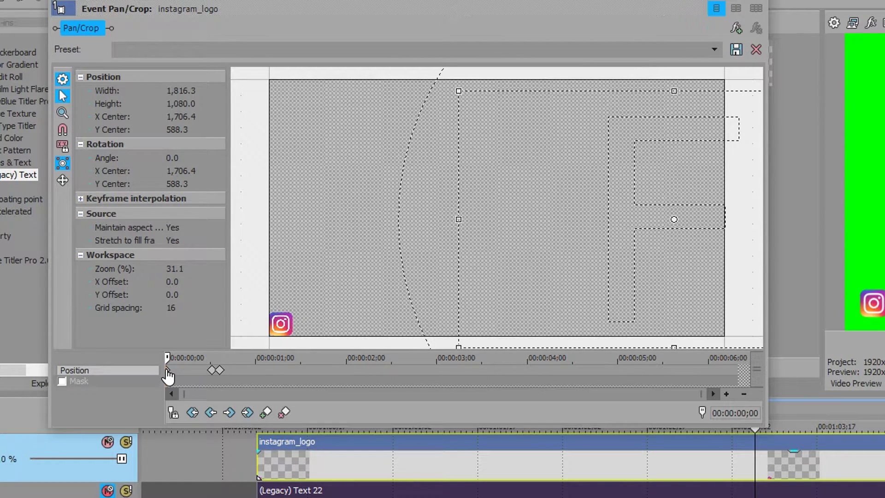
{"action": "right_click", "coordinate": [168, 375]}
{"action": "left_click", "coordinate": [200, 477]}
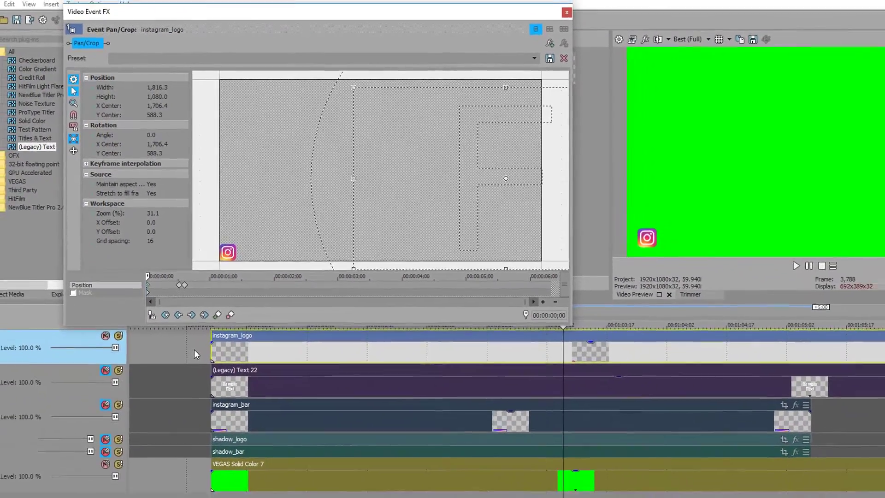
Step: Play the timeline from just before the instagram_logo event to check the logo's entry animation
{"action": "left_click", "coordinate": [195, 349]}
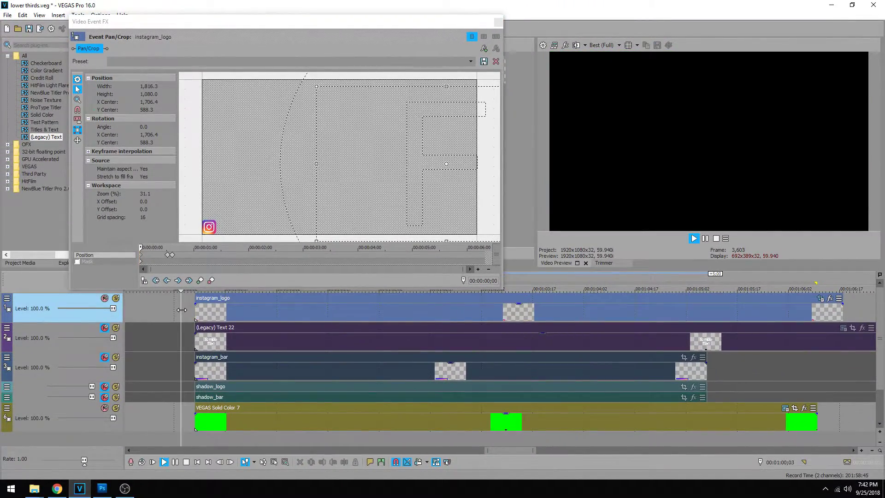
{"action": "key", "text": "space"}
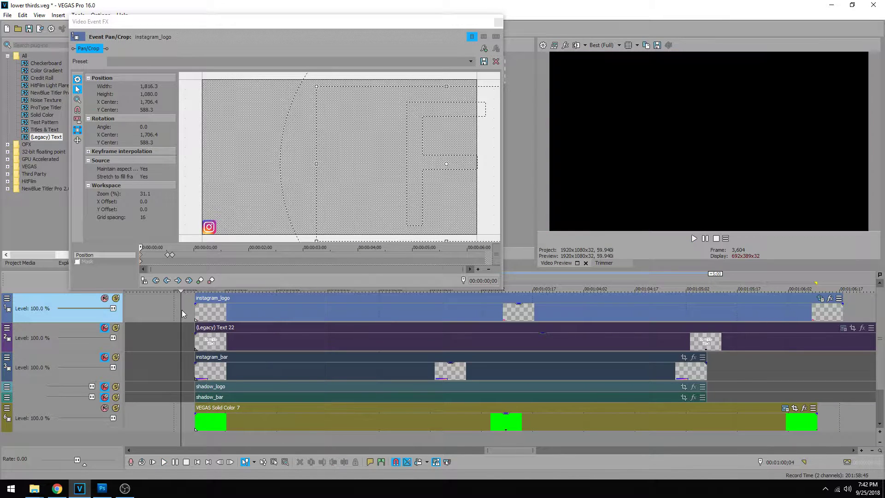
{"action": "key", "text": "space"}
{"action": "scroll", "coordinate": [222, 265], "scroll_direction": "up", "scroll_amount": 2}
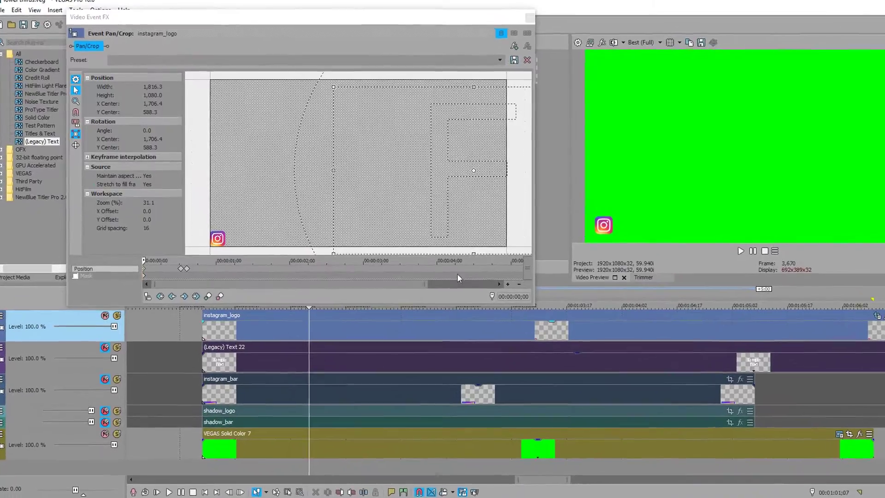
{"action": "scroll", "coordinate": [457, 274], "scroll_direction": "down", "scroll_amount": 2}
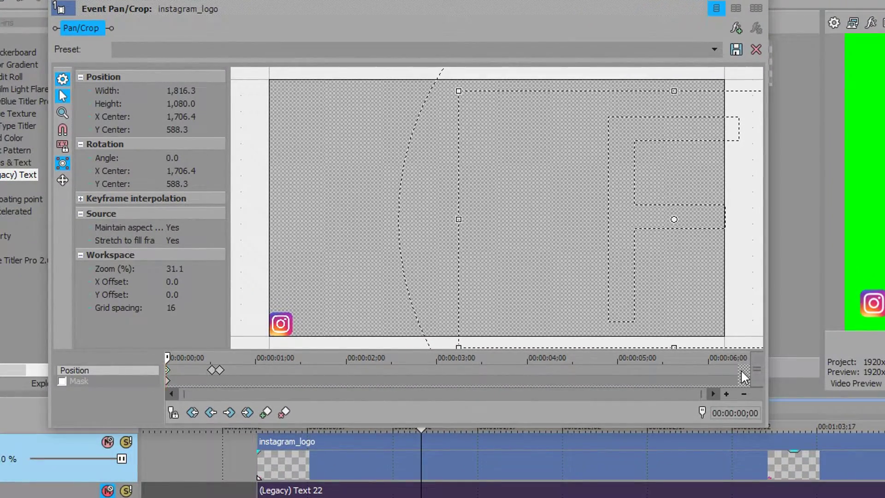
Step: Add logo position keyframes at 00:00:06;10, matching the first keyframe's X Center 1,706.4, and at 00:00:06;02
{"action": "double_click", "coordinate": [739, 370]}
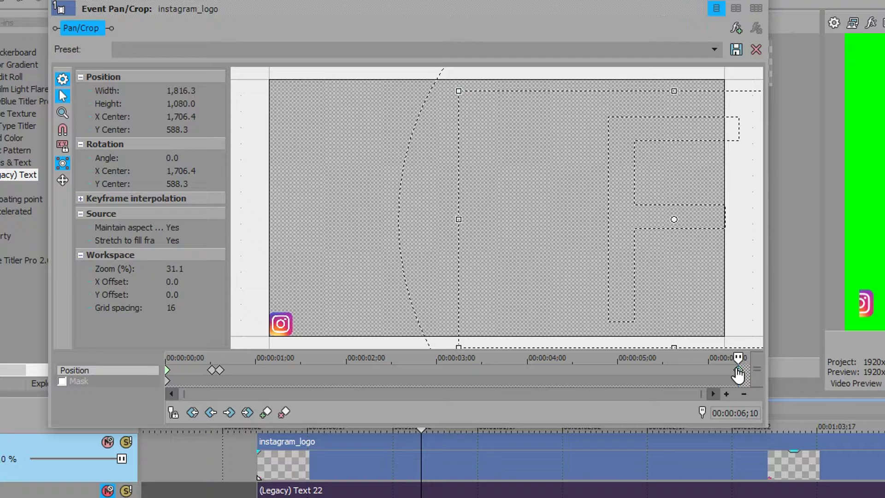
{"action": "key", "text": "Left"}
{"action": "key", "text": "Left"}
{"action": "key", "text": "Left"}
{"action": "key", "text": "Left"}
{"action": "key", "text": "Left"}
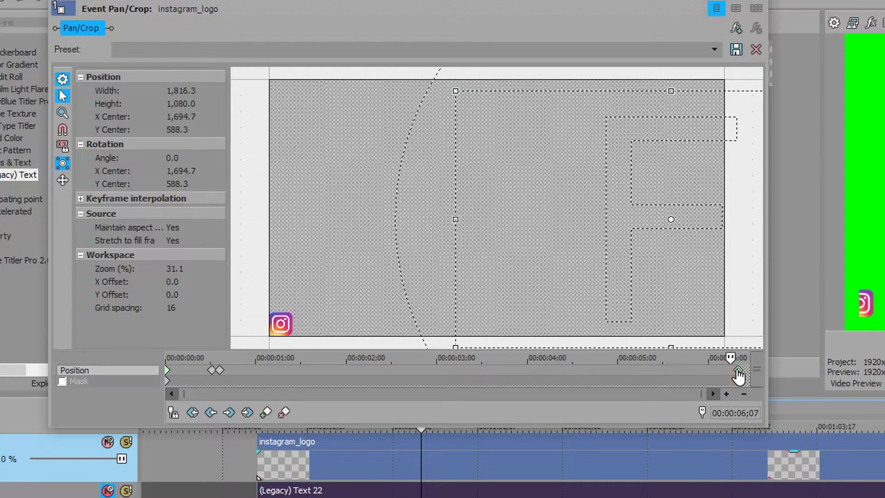
{"action": "key", "text": "Left"}
{"action": "key", "text": "Left"}
{"action": "key", "text": "Left"}
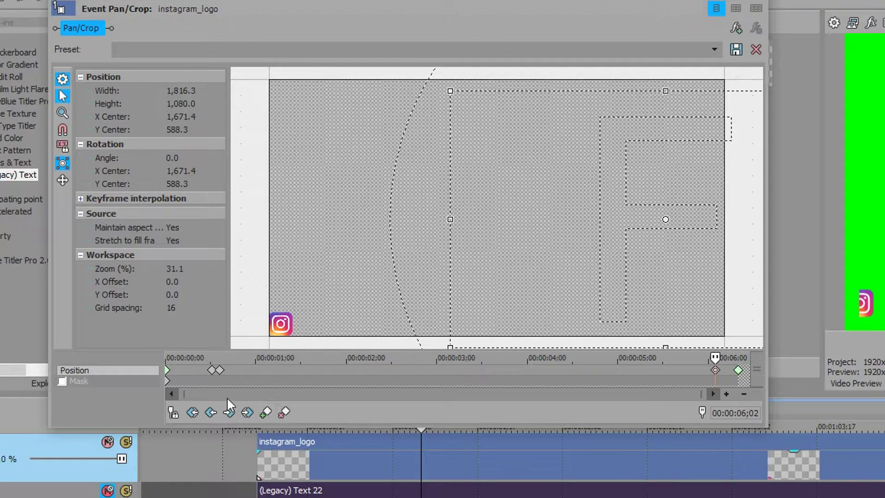
Step: Try to paste the 00:00:00;15 keyframe's position onto the keyframe at 00:00:06;02
{"action": "left_click", "coordinate": [212, 369]}
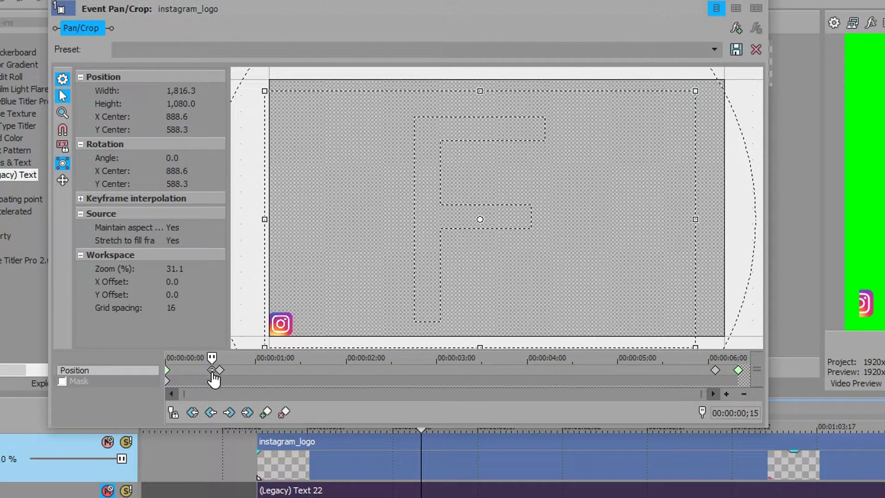
{"action": "left_click", "coordinate": [715, 369]}
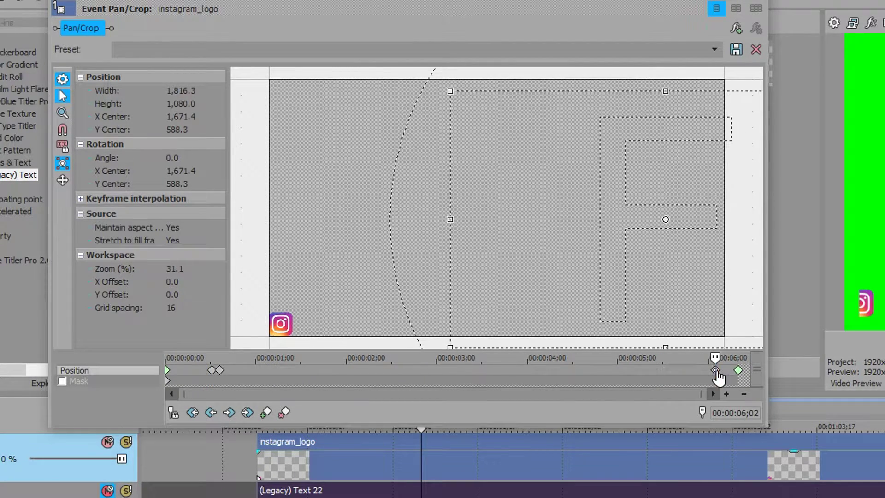
{"action": "key", "text": "ctrl+v"}
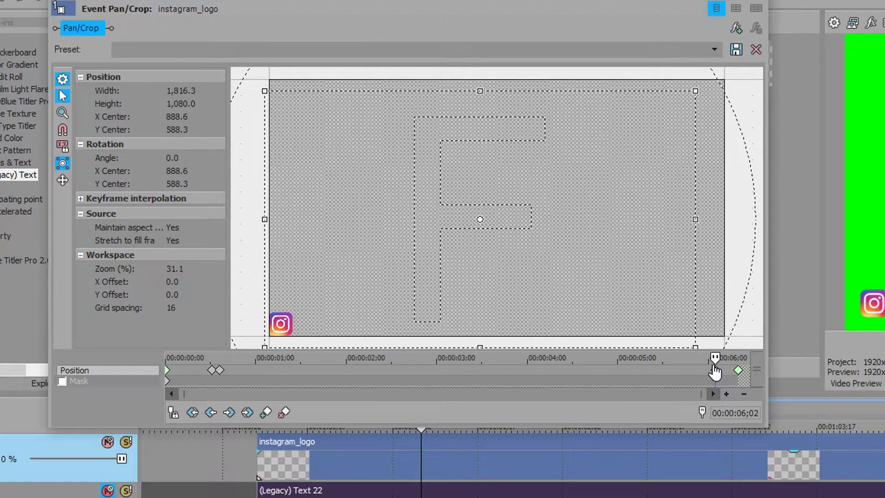
{"action": "key", "text": "ctrl+z"}
Step: Add a logo position keyframe at 00:00:06;00 and change the interpolation type of the 00:00:06;02 keyframe
{"action": "key", "text": "Left"}
{"action": "key", "text": "Left"}
{"action": "key", "text": "Left"}
{"action": "key", "text": "Left"}
{"action": "key", "text": "Left"}
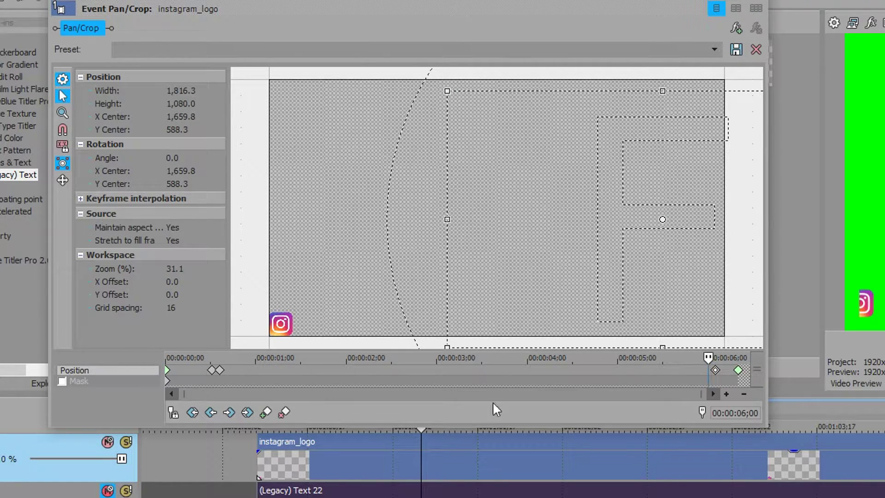
{"action": "left_click", "coordinate": [264, 411]}
{"action": "left_click", "coordinate": [219, 370]}
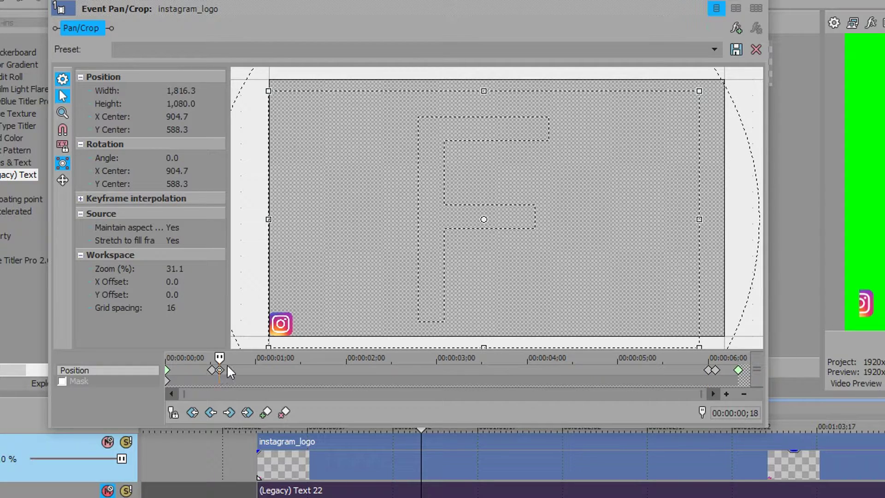
{"action": "left_click", "coordinate": [715, 371]}
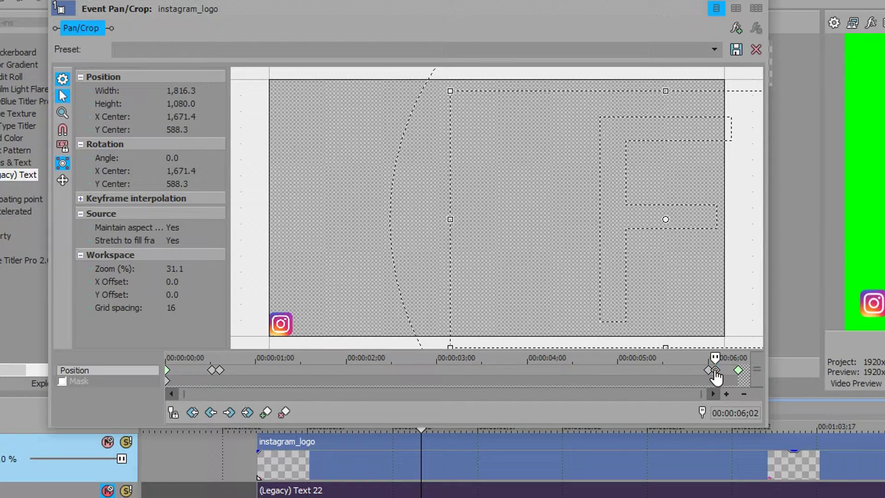
{"action": "right_click", "coordinate": [715, 371]}
{"action": "left_click", "coordinate": [755, 493]}
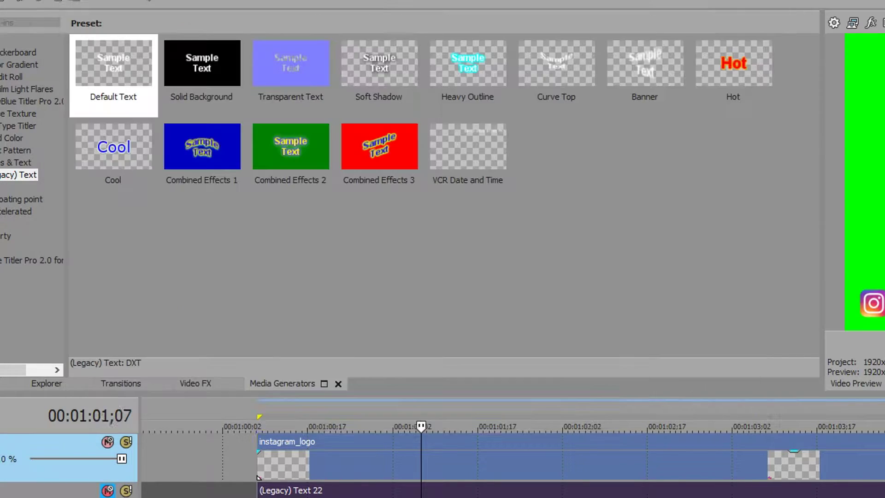
Step: Play the timeline to review the logo's entry and exit animation
{"action": "key", "text": "space"}
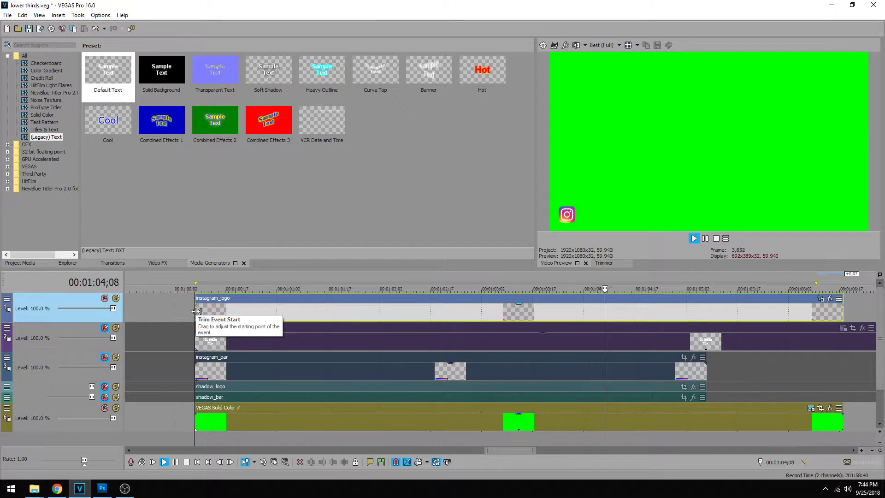
{"action": "left_click", "coordinate": [717, 308]}
{"action": "key", "text": "Return"}
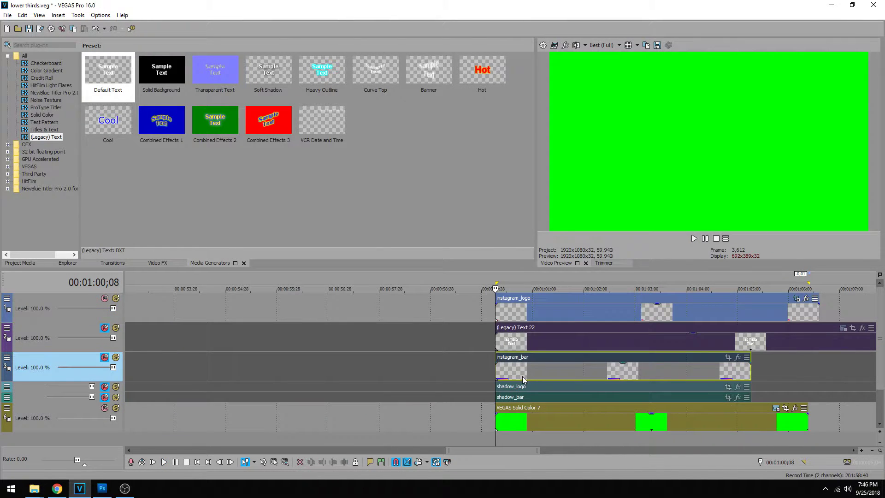
Step: Unmute the instagram_bar track and open Event Pan/Crop for its event
{"action": "left_click", "coordinate": [105, 357]}
{"action": "left_click", "coordinate": [554, 373]}
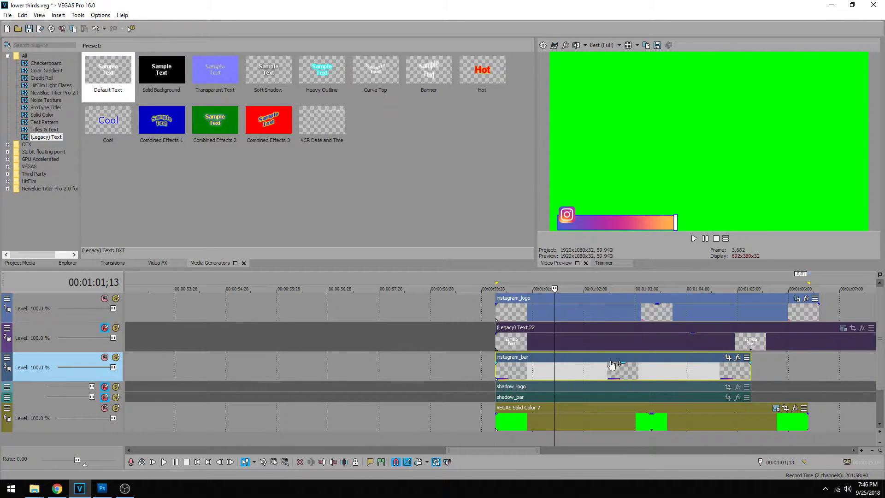
{"action": "scroll", "coordinate": [603, 359], "scroll_direction": "down", "scroll_amount": 1}
{"action": "scroll", "coordinate": [560, 358], "scroll_direction": "up", "scroll_amount": 3}
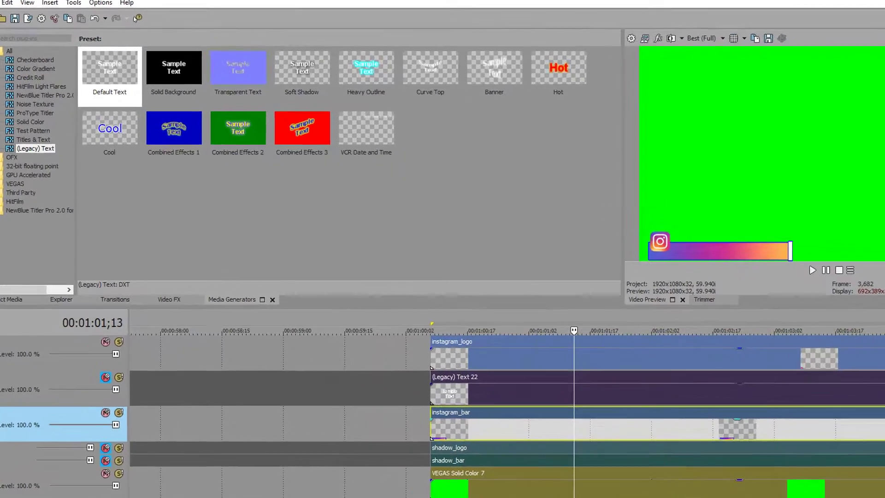
{"action": "left_click", "coordinate": [852, 357]}
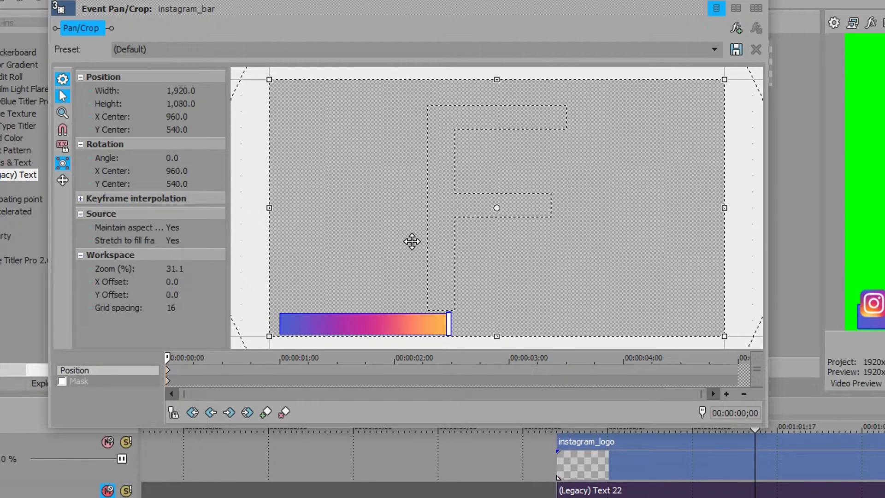
Step: Move the bar's pan/crop frame to X Center 911.7 and Y Center 588.3, and narrow its width to about 1,735.6
{"action": "left_click_drag", "start_coordinate": [412, 241], "coordinate": [392, 240]}
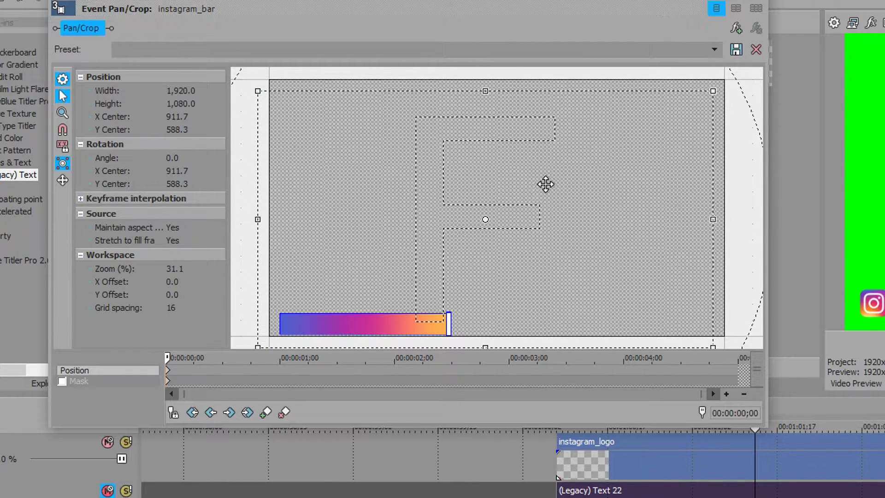
{"action": "scroll", "coordinate": [546, 183], "scroll_direction": "down", "scroll_amount": 1}
{"action": "scroll", "coordinate": [545, 184], "scroll_direction": "up", "scroll_amount": 1}
{"action": "left_click_drag", "start_coordinate": [271, 218], "coordinate": [292, 221]}
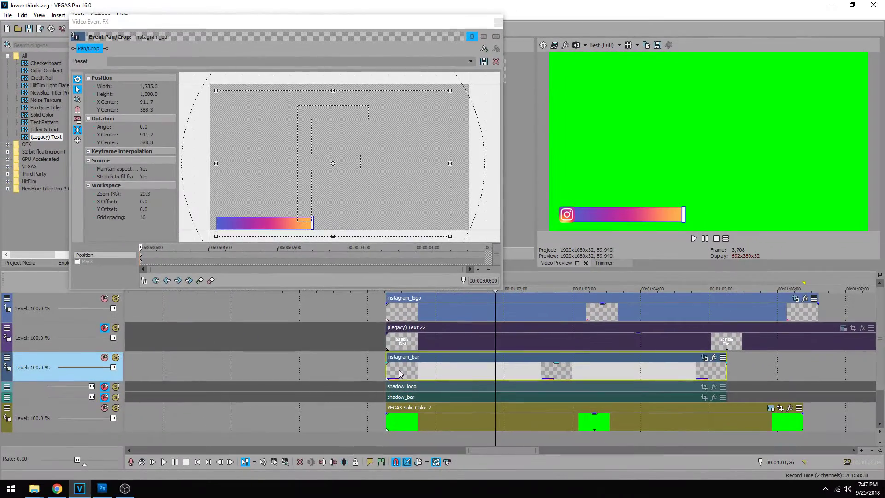
Step: Shift the instagram_bar event along the timeline so its end aligns with the end of the green solid color event
{"action": "left_click_drag", "start_coordinate": [436, 369], "coordinate": [478, 371]}
{"action": "left_click", "coordinate": [416, 344]}
{"action": "left_click", "coordinate": [461, 345]}
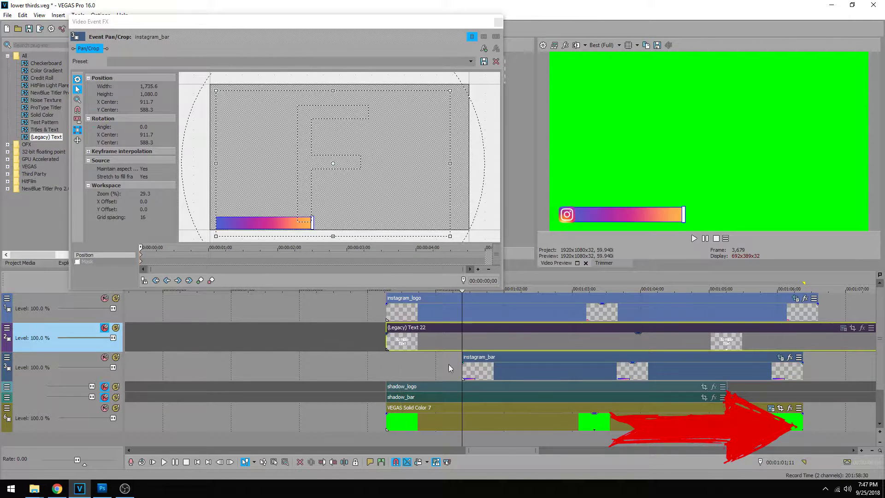
{"action": "left_click", "coordinate": [462, 368]}
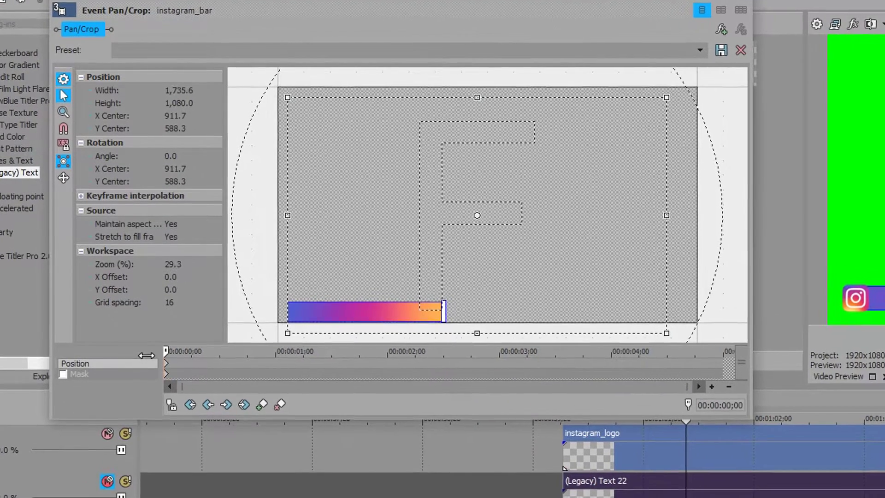
Step: Add two position keyframes to instagram_bar's Pan/Crop, at 00:00:00;15 and 00:00:00;17
{"action": "left_click_drag", "start_coordinate": [144, 264], "coordinate": [197, 269]}
{"action": "left_click_drag", "start_coordinate": [245, 364], "coordinate": [222, 367]}
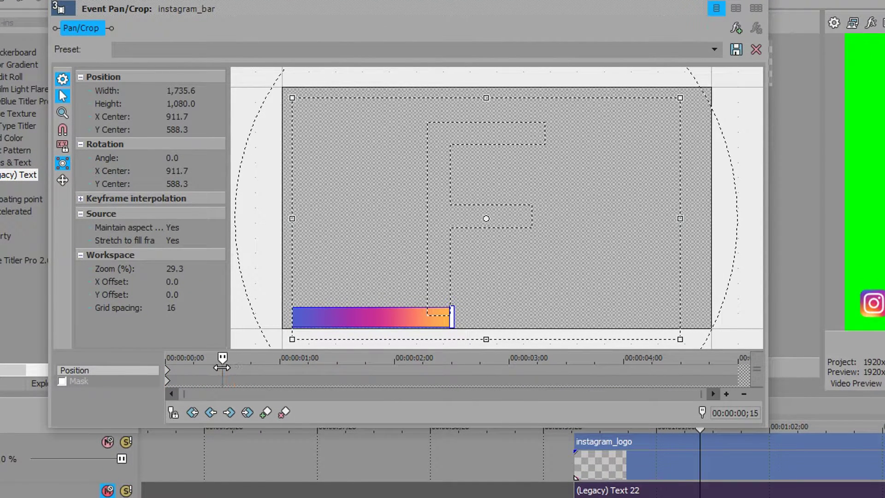
{"action": "left_click", "coordinate": [266, 412]}
{"action": "key", "text": "Right"}
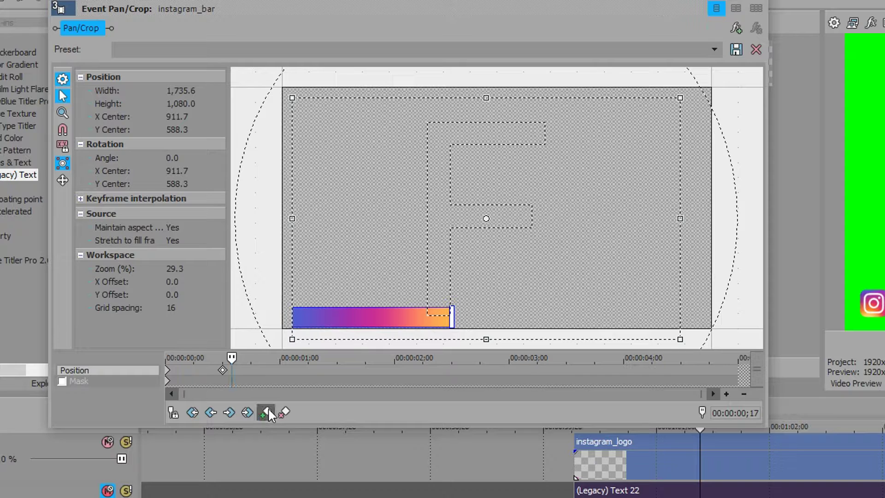
{"action": "left_click", "coordinate": [266, 411]}
Step: At the start of the bar's Pan/Crop animation, shift the frame horizontally to X Center 1,697.0
{"action": "left_click_drag", "start_coordinate": [231, 358], "coordinate": [166, 359]}
{"action": "key", "text": "Right"}
{"action": "key", "text": "Right"}
{"action": "key", "text": "Right"}
{"action": "key", "text": "Right"}
{"action": "key", "text": "Right"}
{"action": "key", "text": "Right"}
{"action": "key", "text": "Right"}
{"action": "key", "text": "Right"}
{"action": "key", "text": "Right"}
{"action": "key", "text": "Right"}
{"action": "key", "text": "Right"}
{"action": "key", "text": "Right"}
{"action": "key", "text": "Right"}
{"action": "key", "text": "Right"}
{"action": "key", "text": "Right"}
{"action": "key", "text": "Right"}
{"action": "key", "text": "Right"}
{"action": "key", "text": "Right"}
{"action": "key", "text": "Right"}
{"action": "key", "text": "Right"}
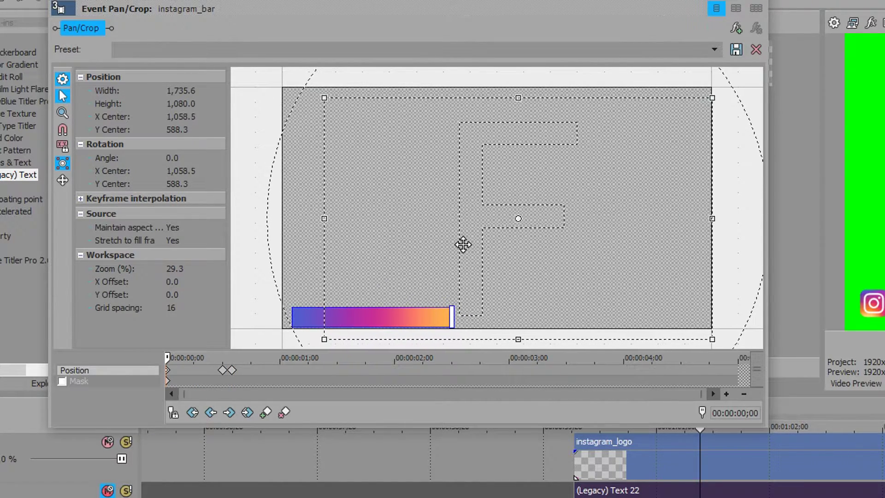
{"action": "key", "text": "KP_6"}
{"action": "key", "text": "KP_6"}
{"action": "key", "text": "KP_6"}
{"action": "key", "text": "KP_6"}
{"action": "key", "text": "KP_6"}
{"action": "key", "text": "KP_6"}
{"action": "key", "text": "KP_6"}
{"action": "key", "text": "KP_6"}
{"action": "key", "text": "KP_6"}
{"action": "key", "text": "KP_6"}
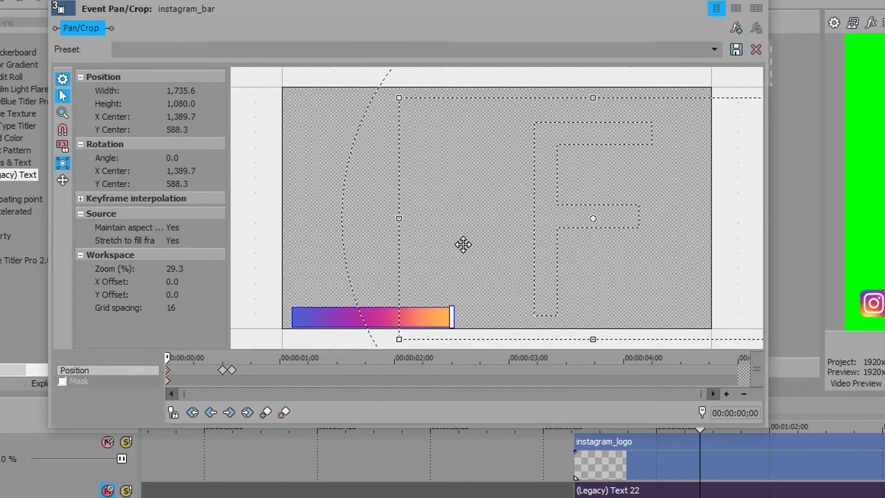
{"action": "key", "text": "KP_6"}
{"action": "key", "text": "KP_6"}
{"action": "key", "text": "KP_6"}
{"action": "key", "text": "KP_6"}
{"action": "key", "text": "KP_6"}
{"action": "key", "text": "KP_6"}
{"action": "key", "text": "KP_6"}
{"action": "key", "text": "KP_6"}
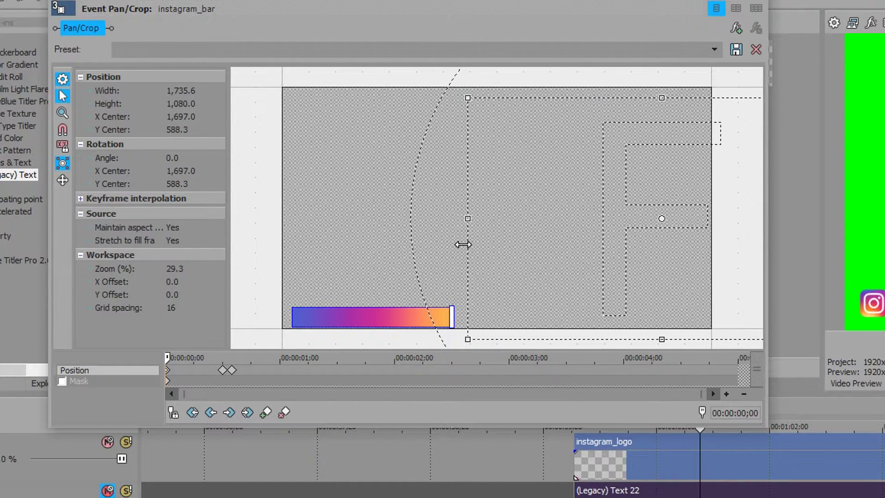
Step: At the 00:00:00;15 keyframe, shift the bar's pan/crop frame horizontally to X Center 887.8 for a slight overshoot
{"action": "left_click", "coordinate": [232, 370]}
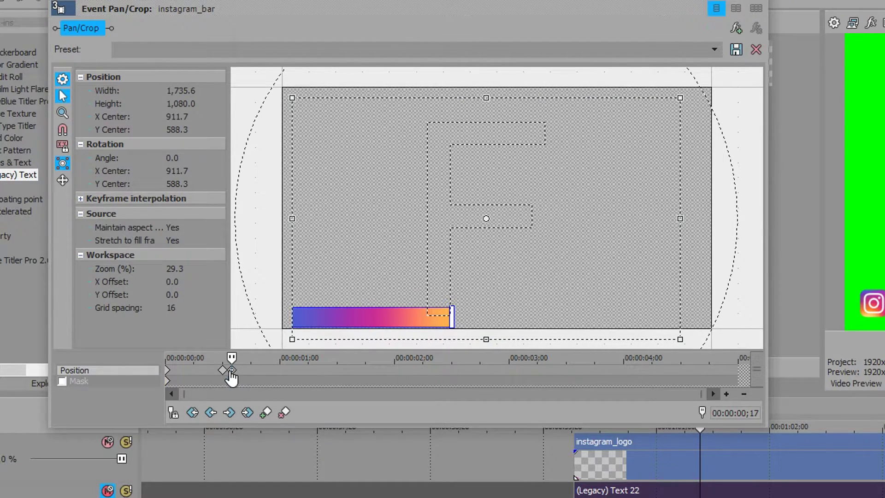
{"action": "left_click", "coordinate": [223, 370]}
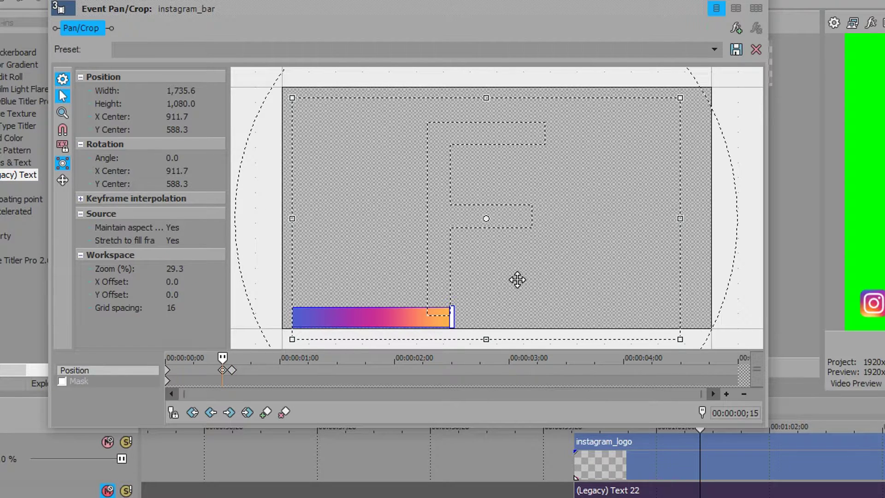
{"action": "key", "text": "KP_4"}
{"action": "key", "text": "KP_4"}
{"action": "key", "text": "KP_4"}
{"action": "key", "text": "KP_4"}
{"action": "key", "text": "KP_4"}
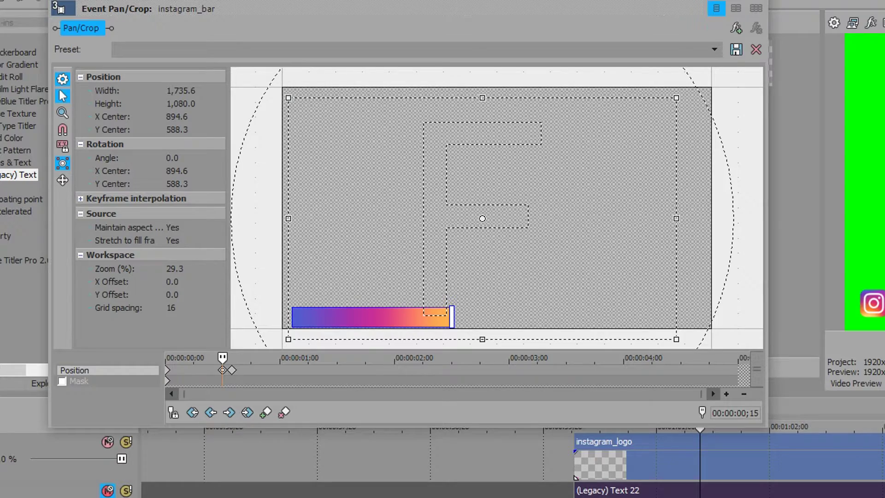
{"action": "key", "text": "KP_4"}
{"action": "key", "text": "KP_4"}
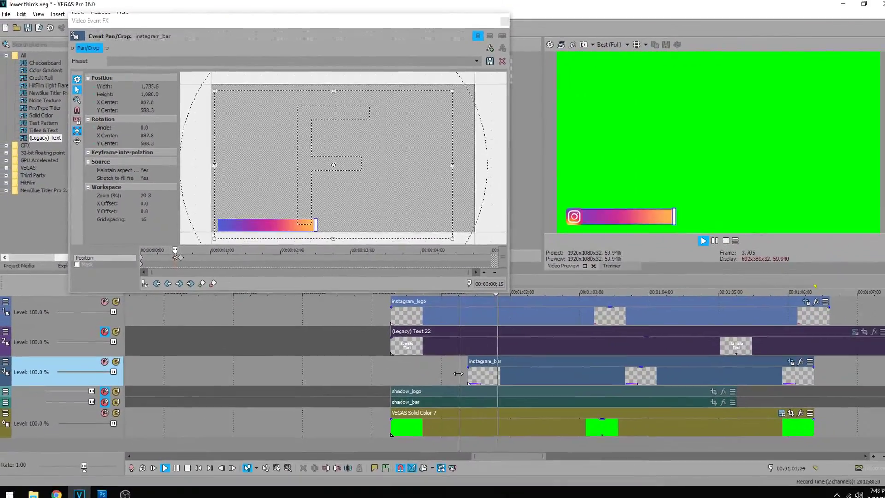
Step: Set the bar's first position keyframe to Fast interpolation
{"action": "key", "text": "Return"}
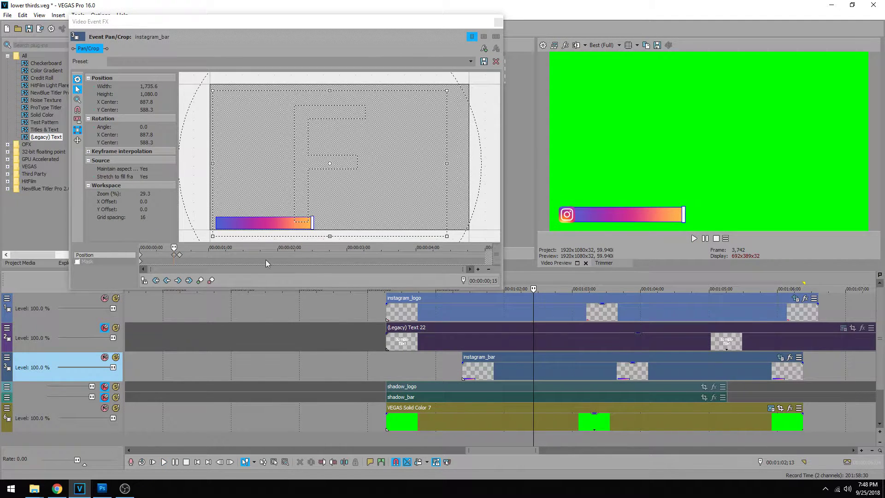
{"action": "left_click", "coordinate": [142, 258]}
{"action": "scroll", "coordinate": [141, 258], "scroll_direction": "up", "scroll_amount": 2}
{"action": "right_click", "coordinate": [141, 258]}
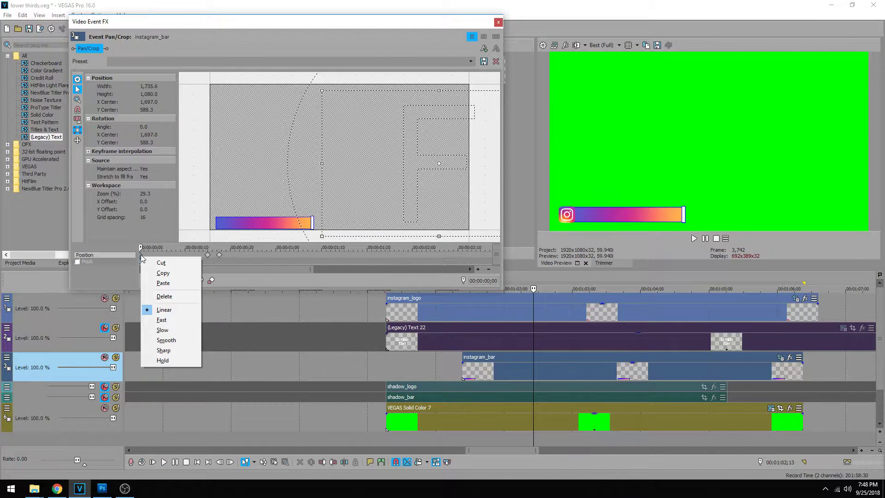
{"action": "left_click", "coordinate": [179, 323]}
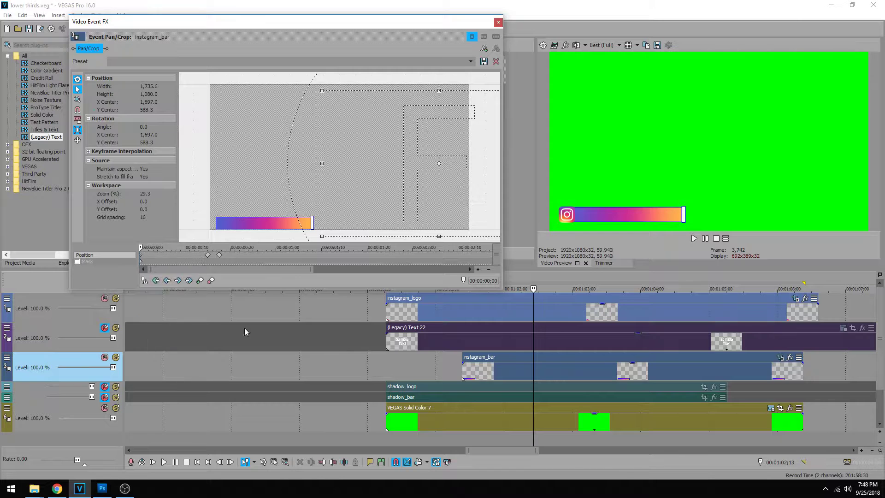
Step: Extend the start of the green solid color event to before the logo event and play back the entry animation
{"action": "left_click", "coordinate": [449, 365]}
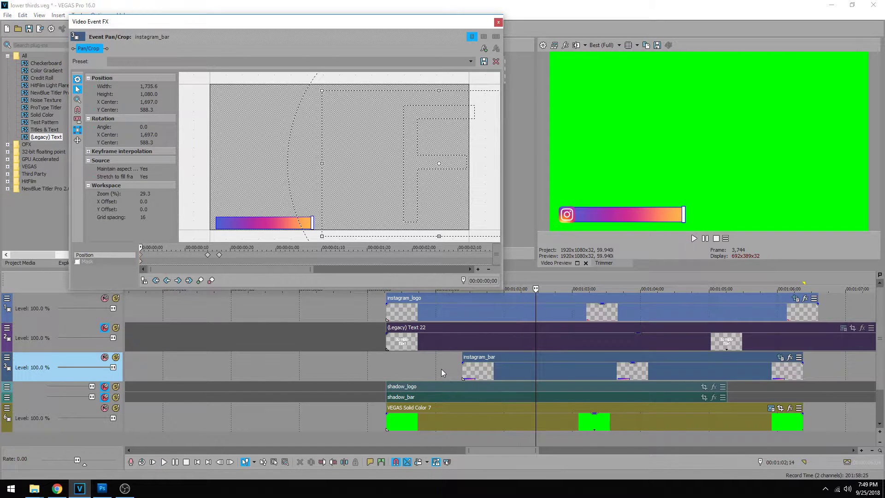
{"action": "left_click", "coordinate": [441, 372]}
{"action": "key", "text": "space"}
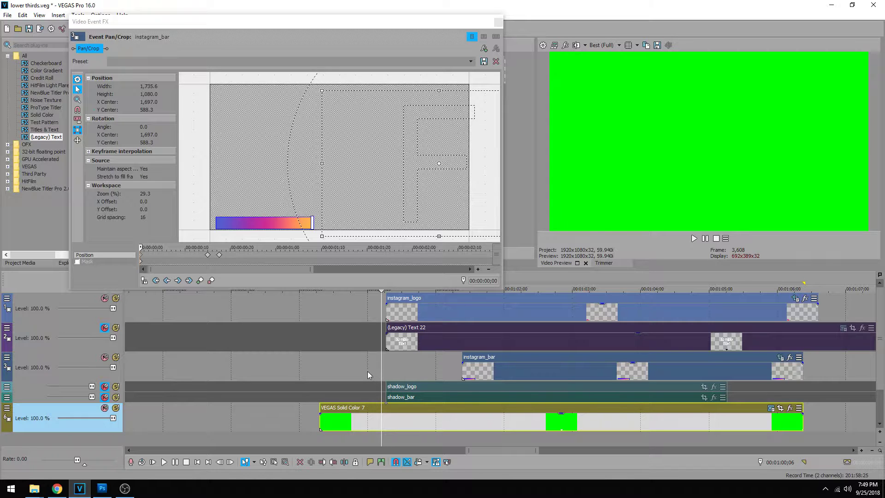
{"action": "left_click", "coordinate": [360, 372]}
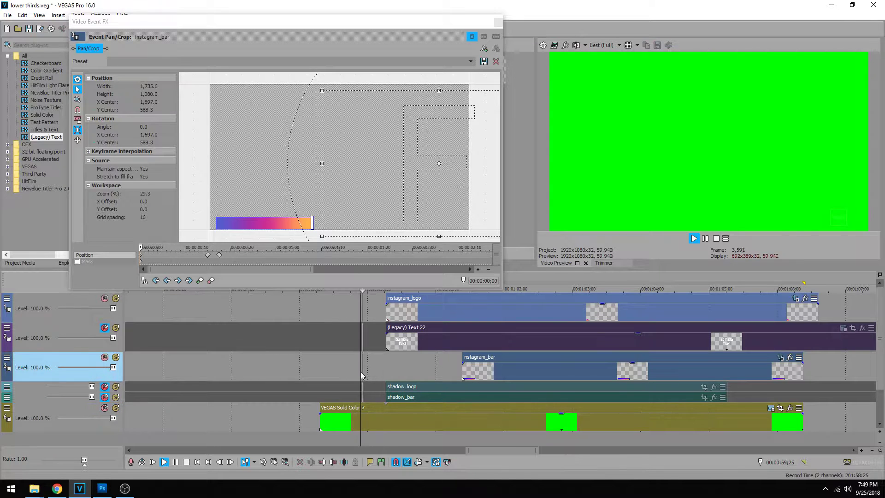
{"action": "key", "text": "space"}
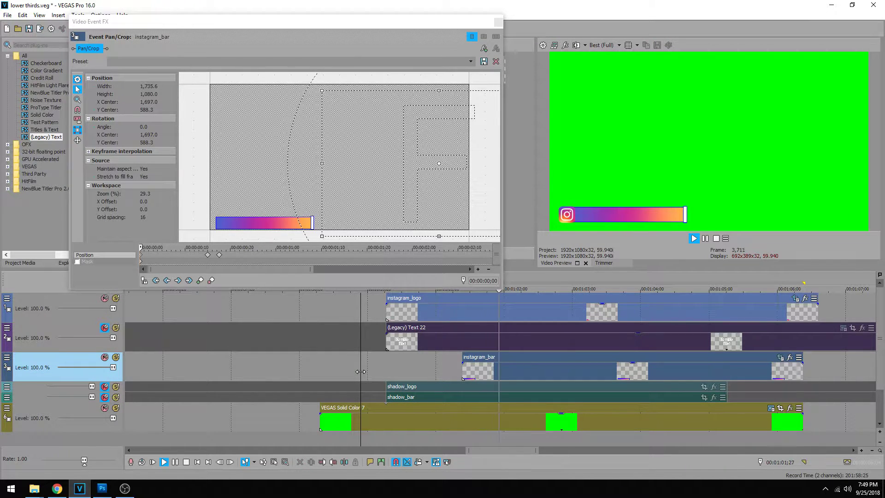
{"action": "key", "text": "Return"}
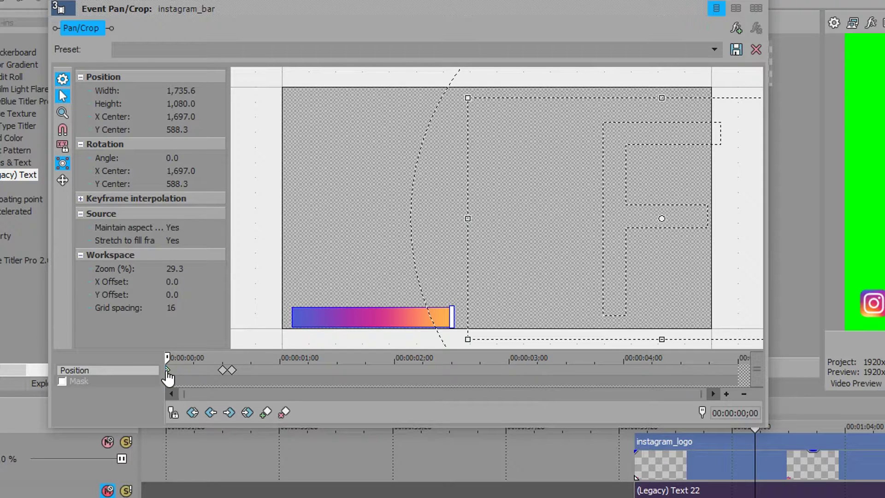
Step: Copy the bar's first position keyframe to the end of its animation, and add keyframes at 00:00:04;15 and 00:00:04;12
{"action": "left_click", "coordinate": [738, 370]}
{"action": "key", "text": "ctrl+v"}
{"action": "left_click", "coordinate": [737, 369]}
{"action": "left_click_drag", "start_coordinate": [736, 357], "coordinate": [681, 358]}
{"action": "left_click", "coordinate": [266, 412]}
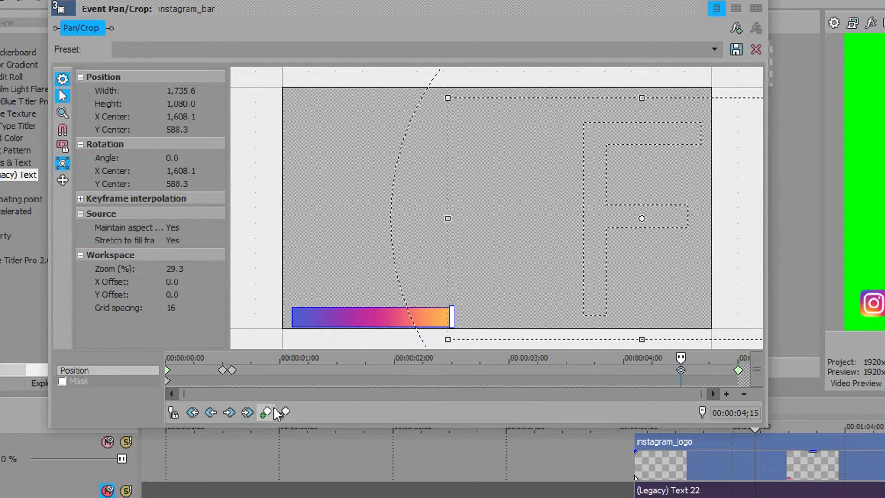
{"action": "left_click", "coordinate": [676, 369]}
{"action": "key", "text": "Left"}
{"action": "key", "text": "Left"}
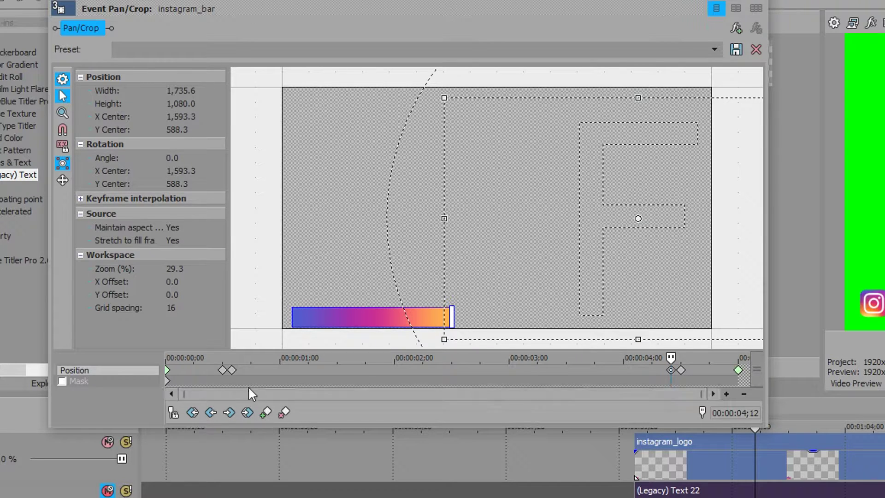
Step: Copy the bar's 00:00:00;15 keyframe onto 00:00:04;15 and its 00:00:00;17 keyframe onto 00:00:04;12
{"action": "left_click", "coordinate": [222, 369]}
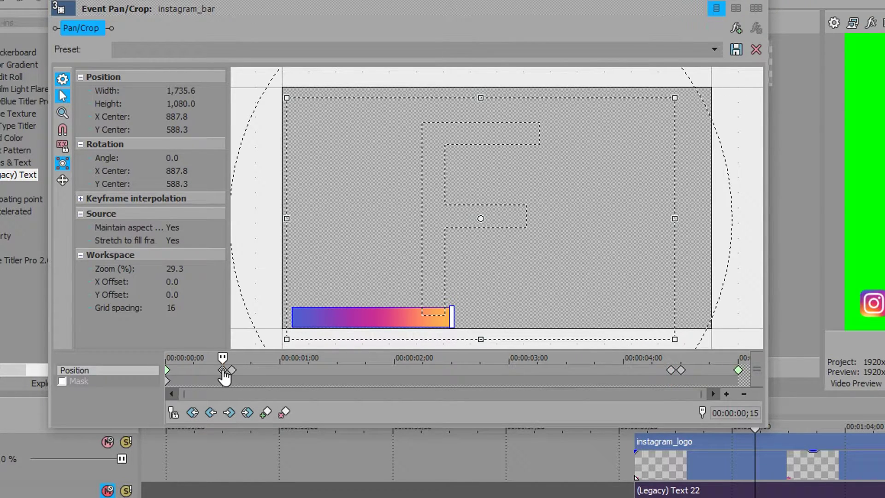
{"action": "left_click", "coordinate": [681, 369]}
{"action": "left_click", "coordinate": [231, 370]}
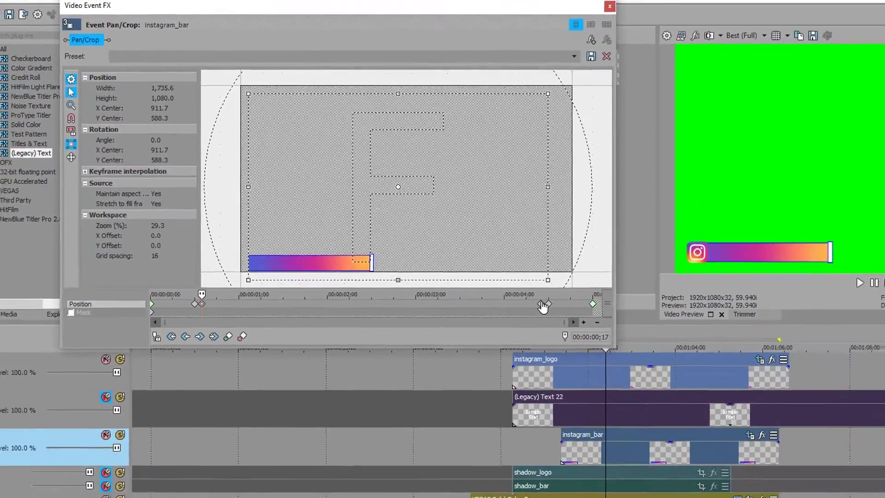
{"action": "left_click", "coordinate": [671, 370]}
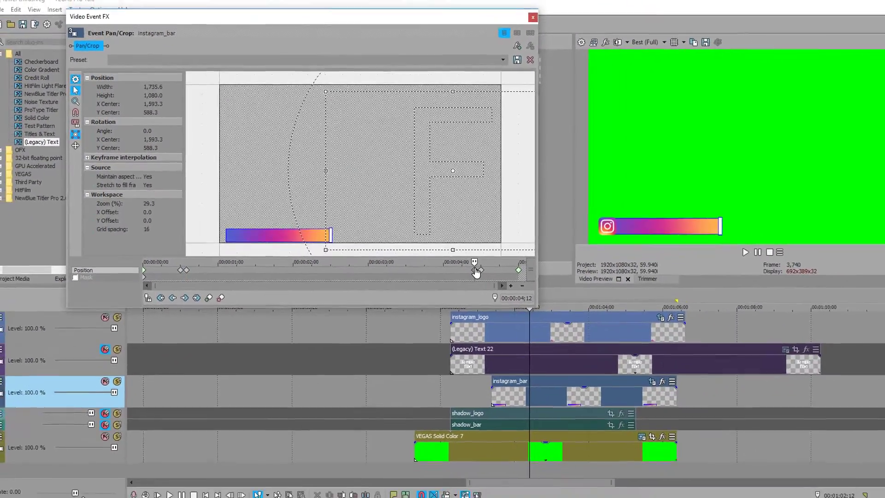
Step: Set the bar's 00:00:04;15 keyframe to Slow interpolation and play back the exit animation
{"action": "left_click", "coordinate": [450, 255]}
{"action": "right_click", "coordinate": [450, 257]}
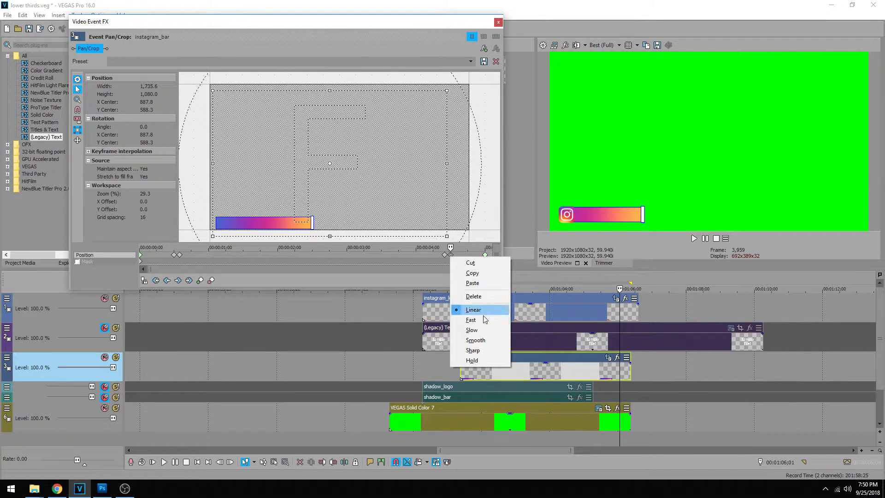
{"action": "left_click", "coordinate": [479, 331]}
{"action": "left_click", "coordinate": [593, 374]}
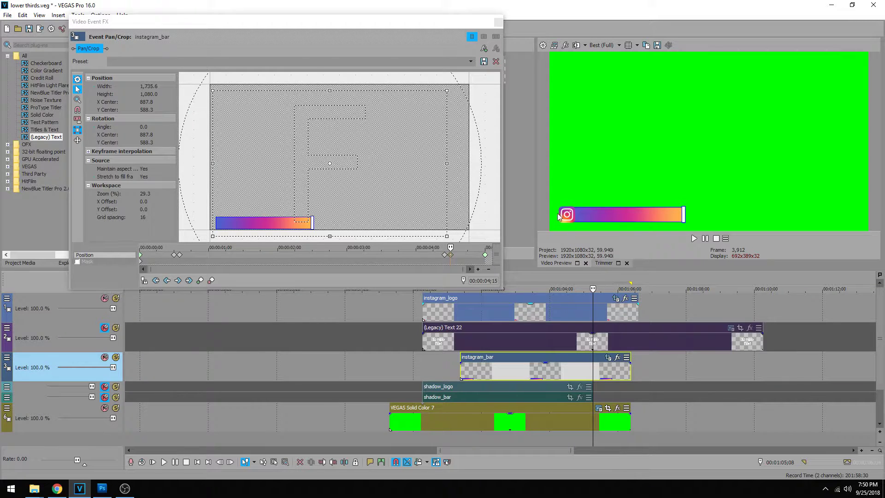
{"action": "key", "text": "space"}
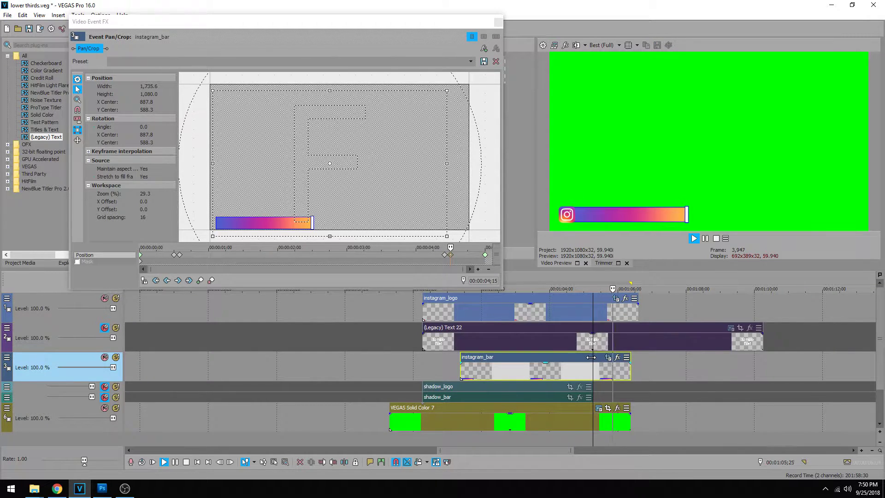
{"action": "key", "text": "Return"}
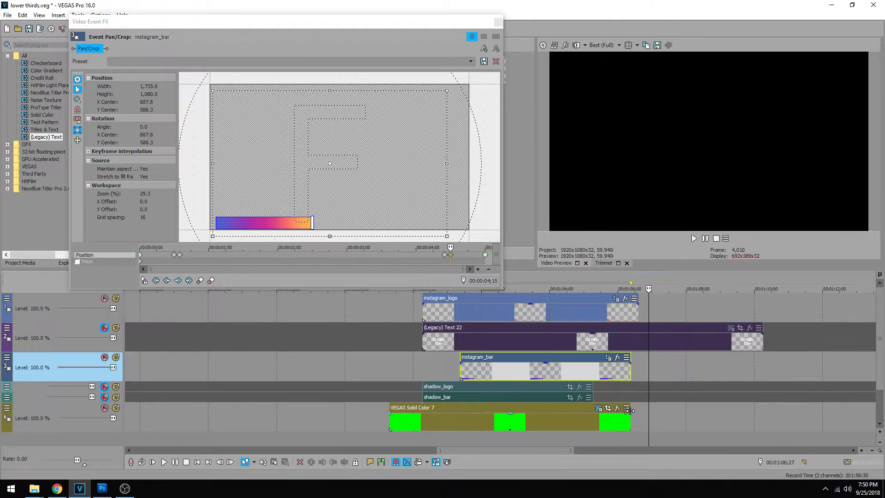
Step: Extend the end of the green solid color event to about 00:01:08;00 and play back the whole lower third
{"action": "left_click_drag", "start_coordinate": [630, 408], "coordinate": [685, 408]}
{"action": "left_click", "coordinate": [415, 366]}
{"action": "key", "text": "space"}
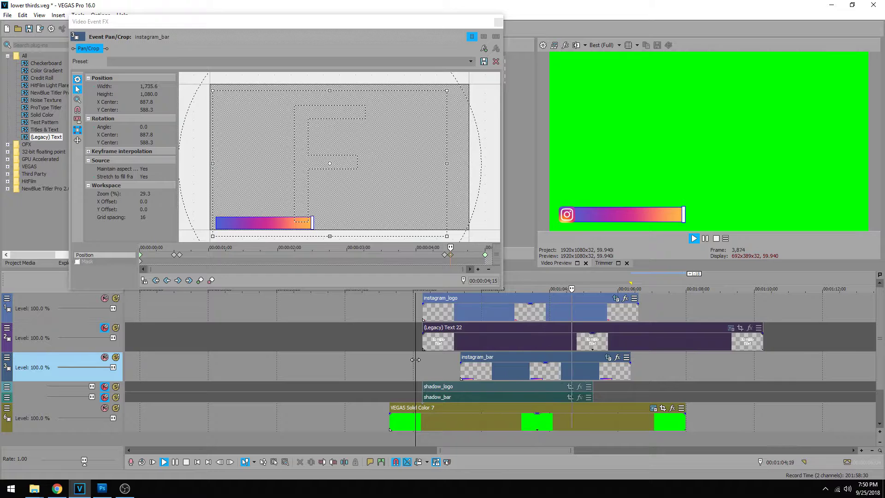
{"action": "key", "text": "Return"}
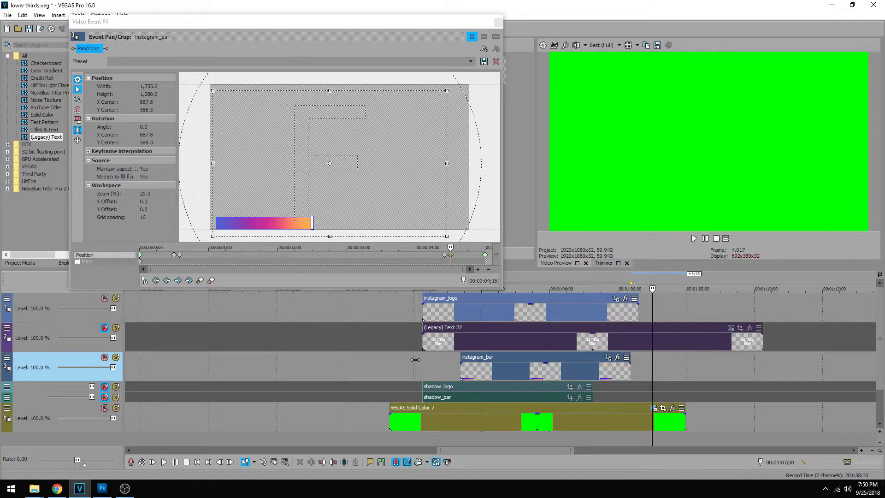
Step: Align the (Legacy) Text 22 event with instagram_bar's start, trim it to the bar's end, and unmute its track
{"action": "left_click_drag", "start_coordinate": [439, 342], "coordinate": [477, 343]}
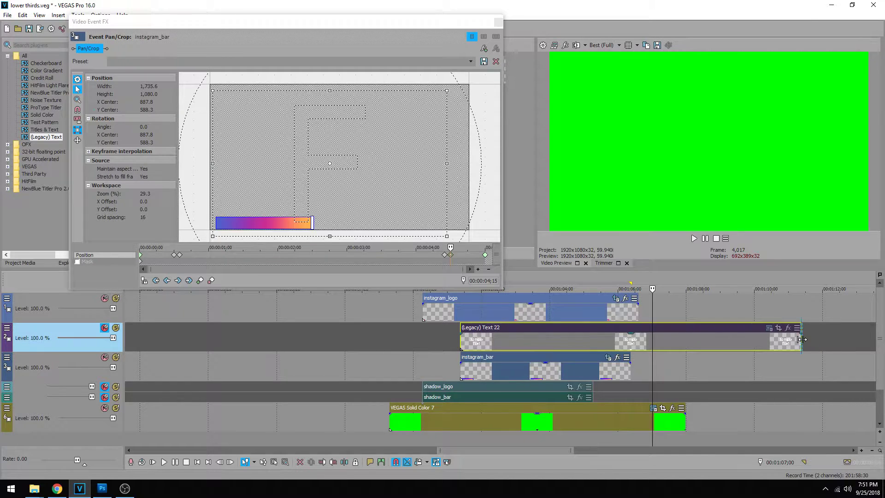
{"action": "left_click_drag", "start_coordinate": [800, 340], "coordinate": [630, 340]}
{"action": "left_click", "coordinate": [550, 341]}
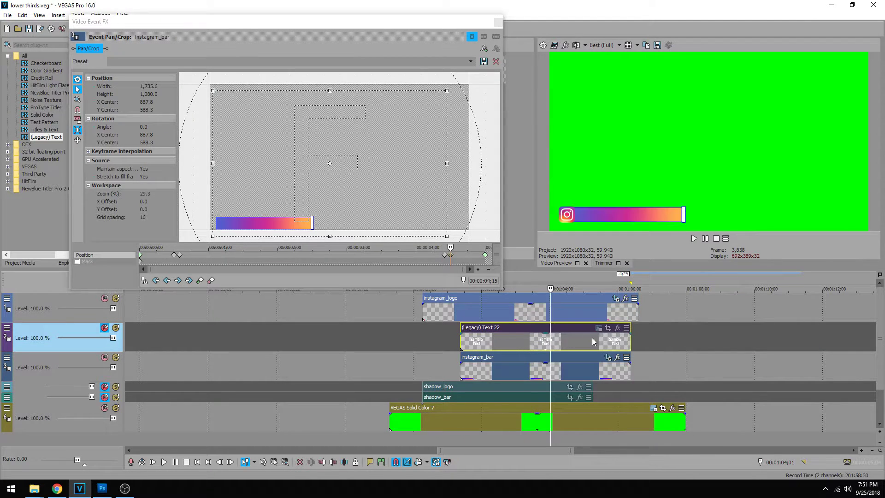
{"action": "left_click", "coordinate": [105, 327]}
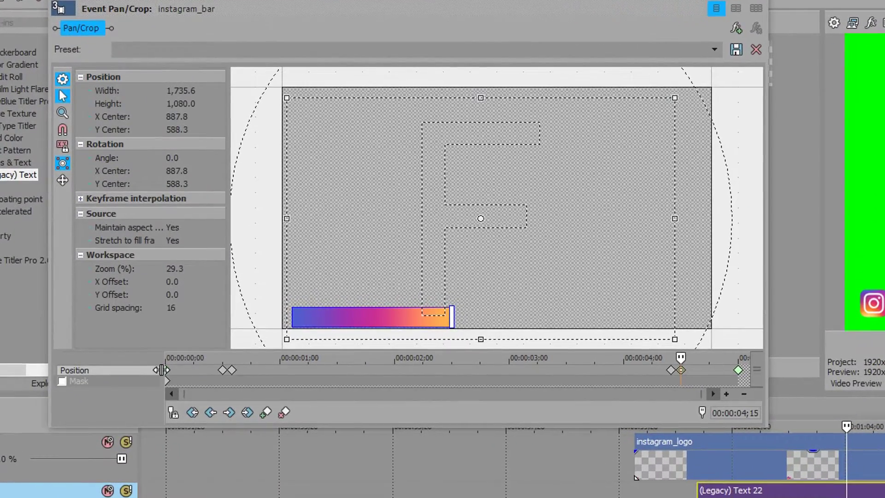
Step: Copy all of instagram_bar's position keyframes into (Legacy) Text 22's Pan/Crop and play back the text animation
{"action": "left_click", "coordinate": [166, 369]}
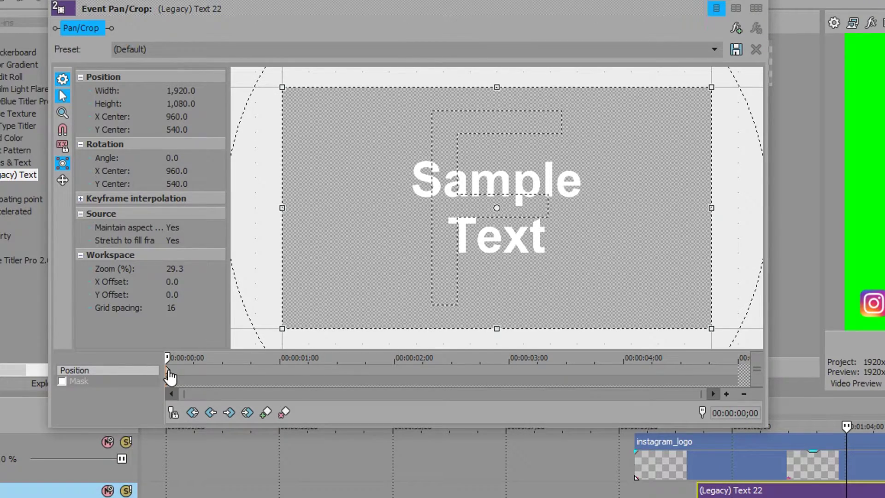
{"action": "key", "text": "ctrl+v"}
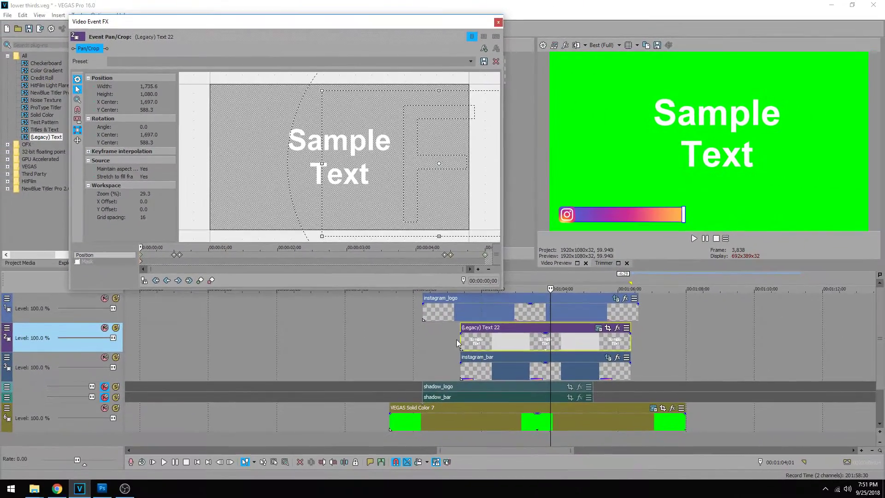
{"action": "left_click", "coordinate": [456, 340]}
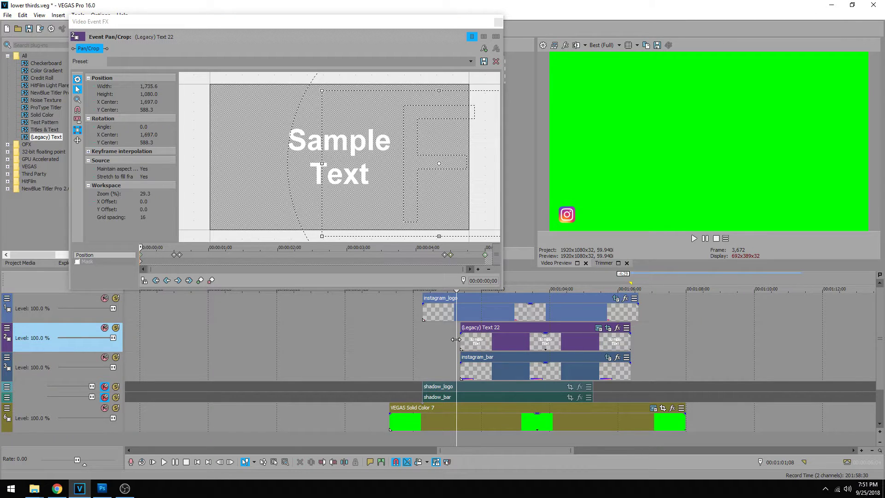
{"action": "key", "text": "space"}
{"action": "key", "text": "Return"}
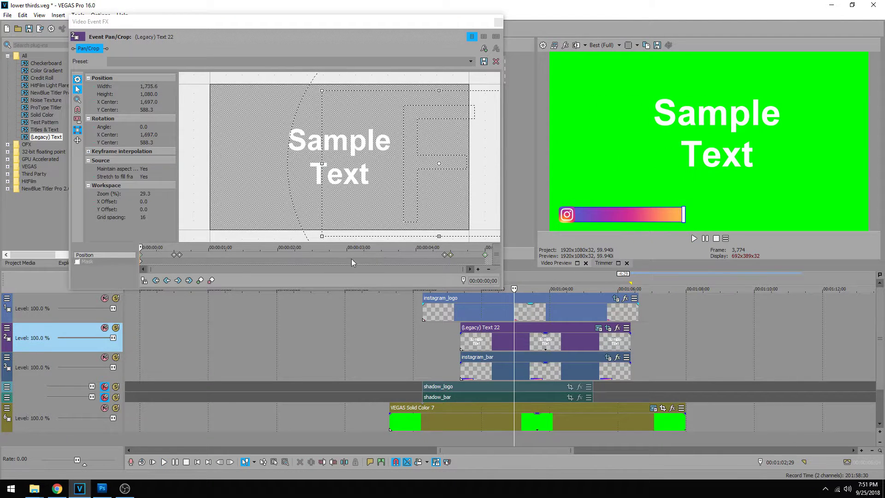
{"action": "left_click", "coordinate": [598, 328]}
{"action": "left_click_drag", "start_coordinate": [527, 294], "coordinate": [348, 54]}
{"action": "left_click_drag", "start_coordinate": [346, 223], "coordinate": [171, 123]}
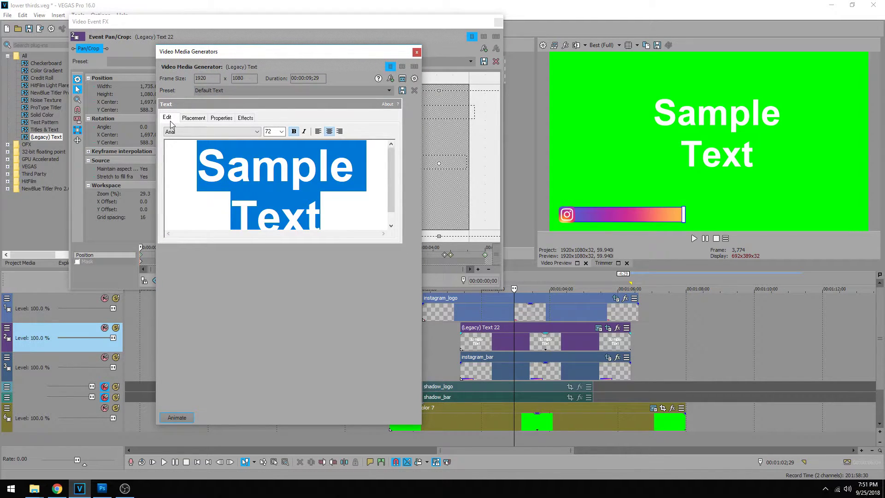
{"action": "type", "text": "@scrapyard"}
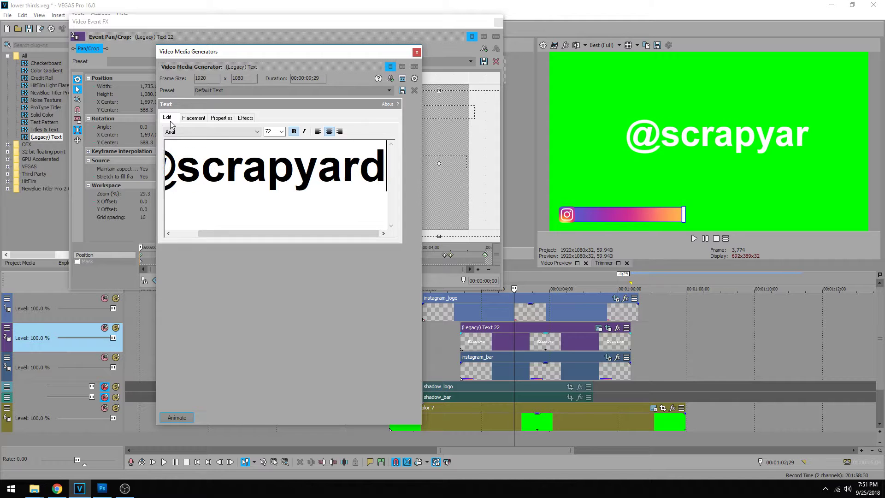
{"action": "type", "text": ".films"}
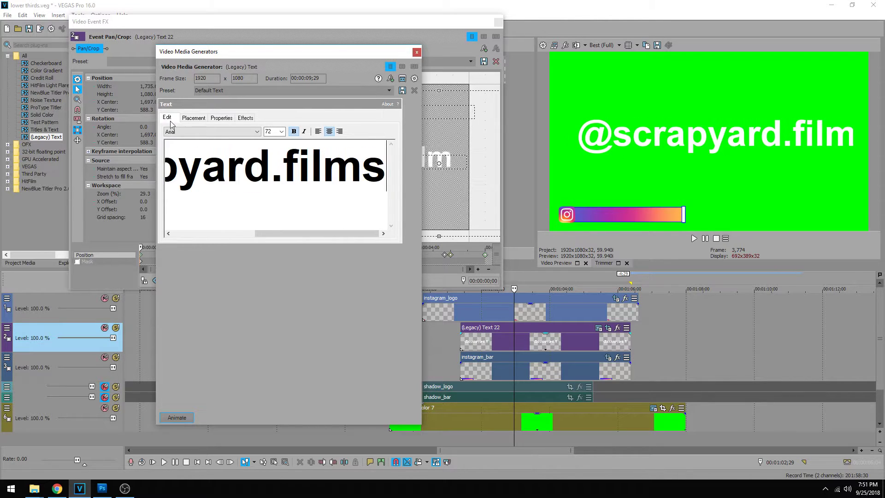
{"action": "key", "text": "ctrl+a"}
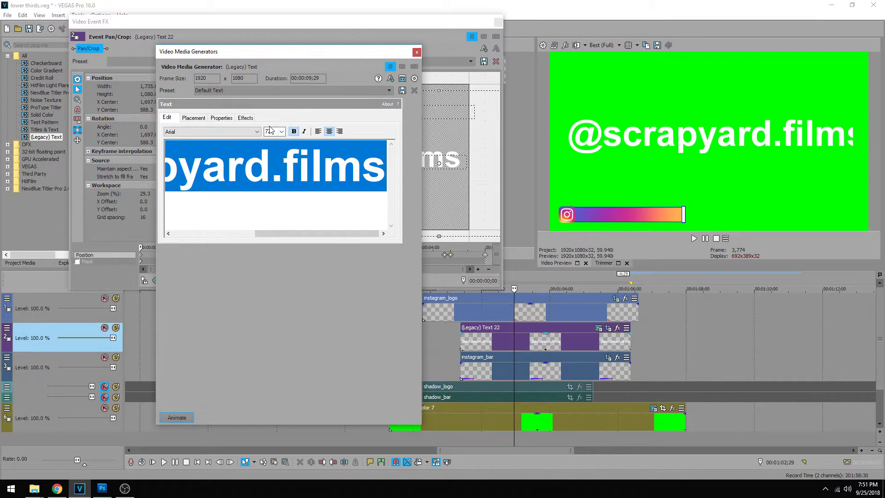
{"action": "type", "text": "20"}
{"action": "key", "text": "Return"}
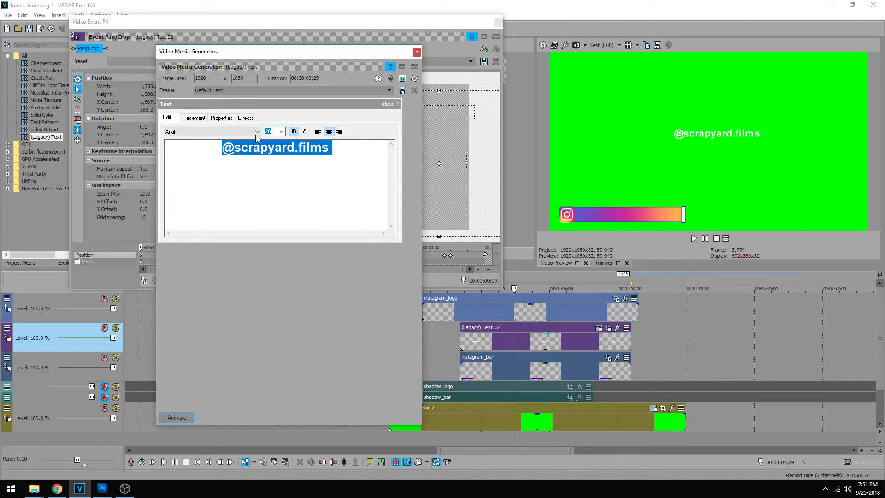
Step: Place the handle text over the gradient bar at X about -0.568 and play back the lower third
{"action": "left_click", "coordinate": [194, 118]}
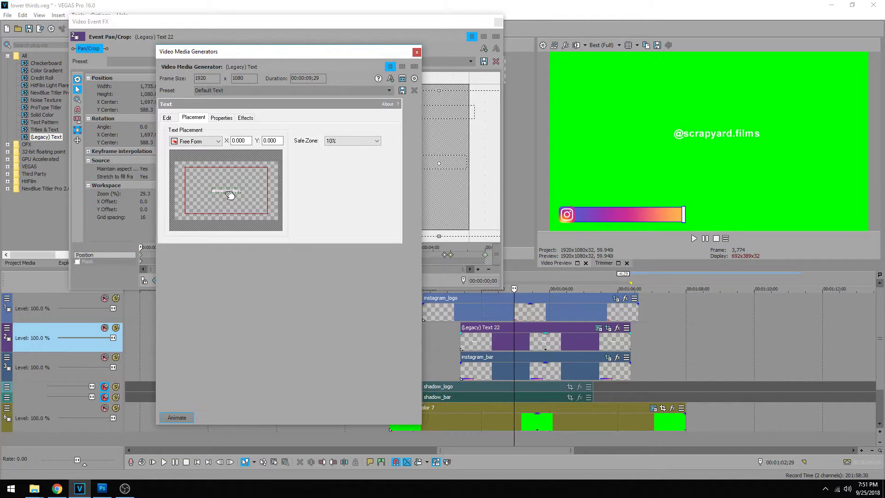
{"action": "left_click_drag", "start_coordinate": [229, 195], "coordinate": [199, 219]}
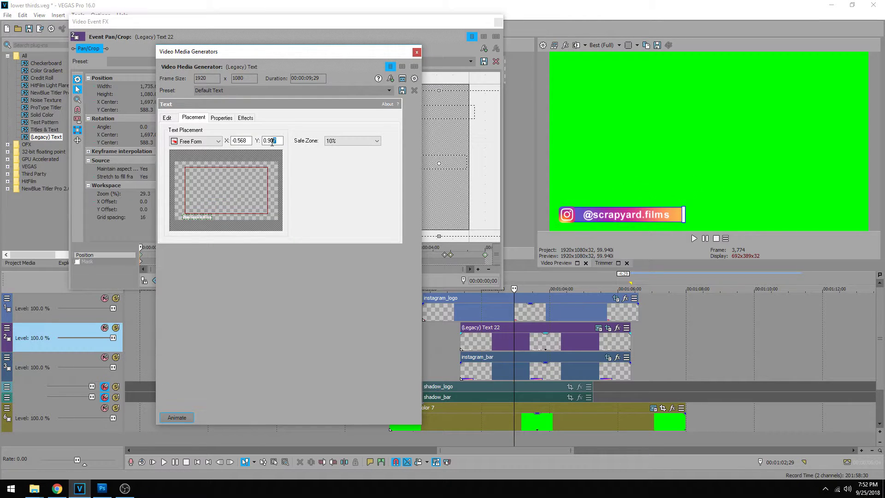
{"action": "left_click", "coordinate": [417, 52]}
{"action": "left_click", "coordinate": [452, 342]}
{"action": "key", "text": "space"}
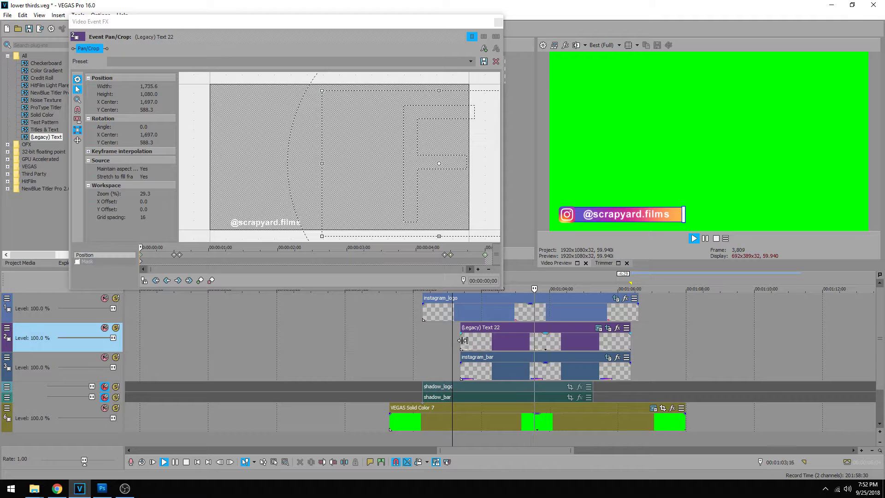
{"action": "left_click", "coordinate": [612, 339]}
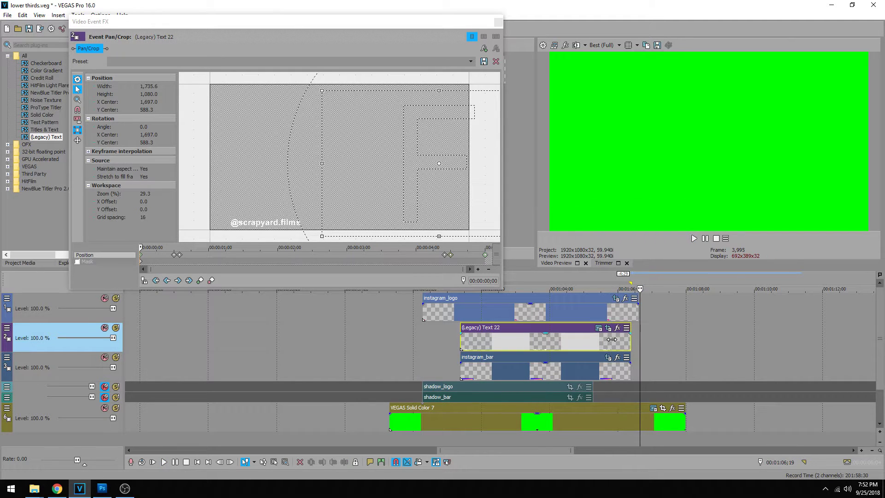
{"action": "left_click", "coordinate": [540, 343]}
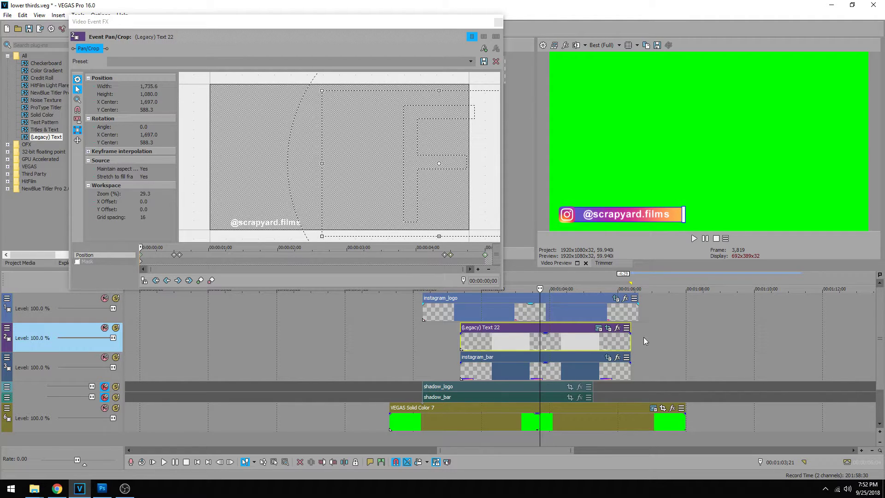
Step: Give the (Legacy) Text 22 handle a black outline with a width of 0.025
{"action": "left_click", "coordinate": [598, 328]}
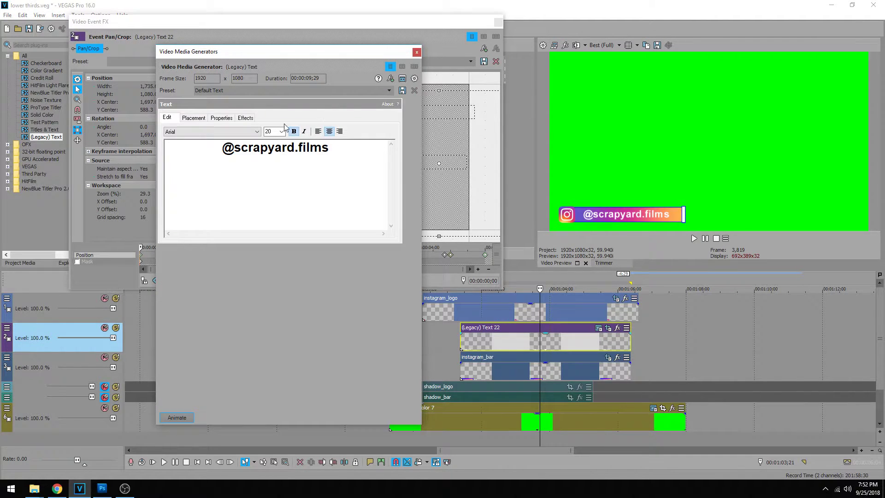
{"action": "left_click", "coordinate": [245, 118]}
{"action": "left_click", "coordinate": [172, 139]}
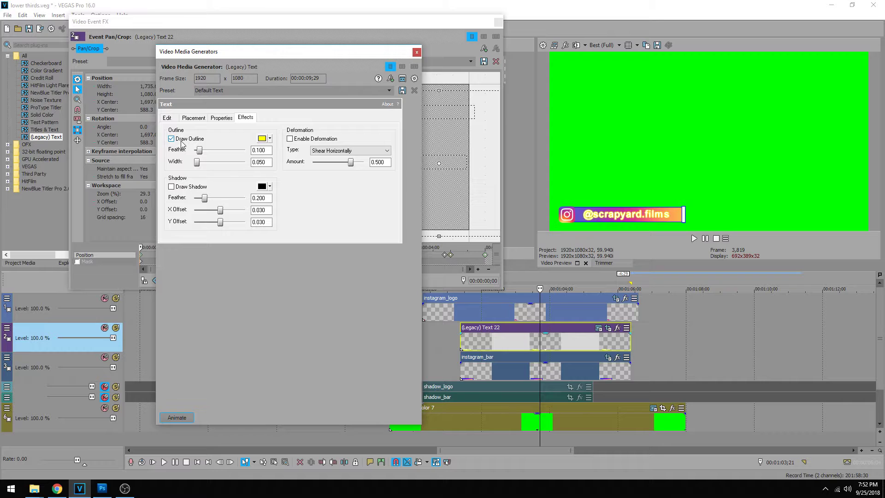
{"action": "left_click", "coordinate": [260, 142]}
{"action": "left_click_drag", "start_coordinate": [318, 179], "coordinate": [394, 253]}
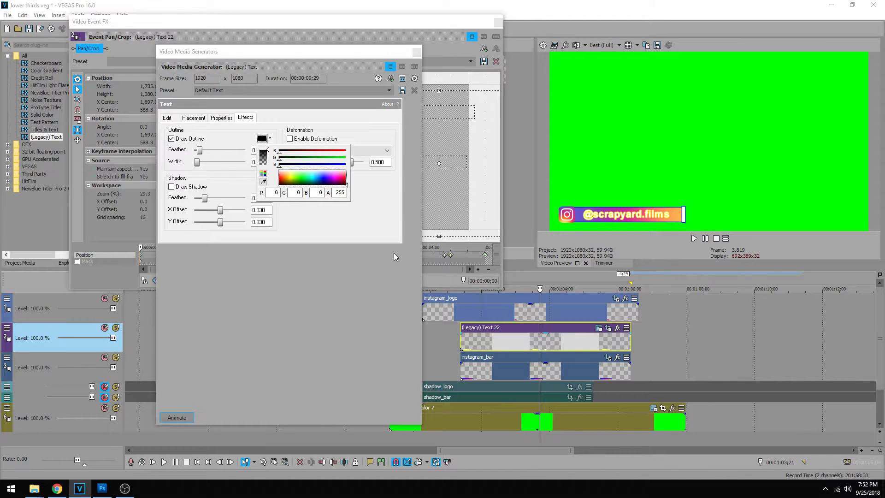
{"action": "left_click", "coordinate": [280, 214]}
{"action": "left_click", "coordinate": [263, 139]}
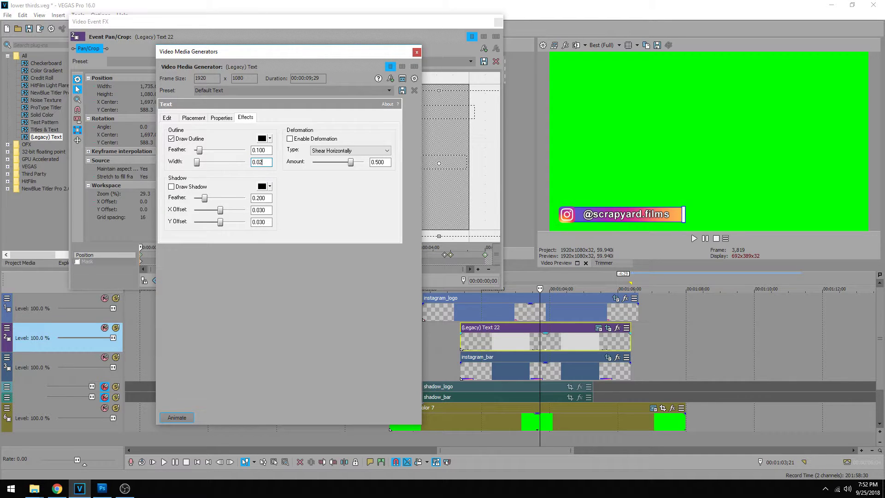
{"action": "type", "text": "25"}
{"action": "left_click", "coordinate": [413, 50]}
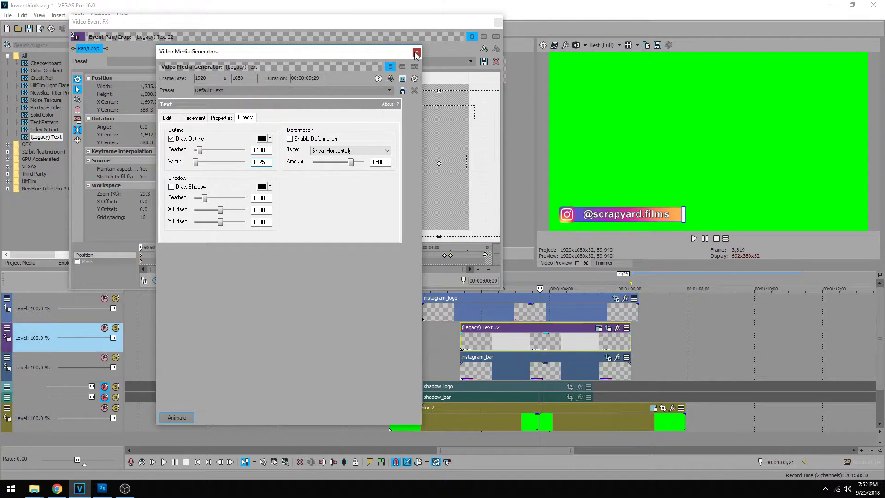
Step: Play back the lower third to check the outlined handle text, and close the event's Pan/Crop window
{"action": "key", "text": "space"}
{"action": "left_click", "coordinate": [447, 338]}
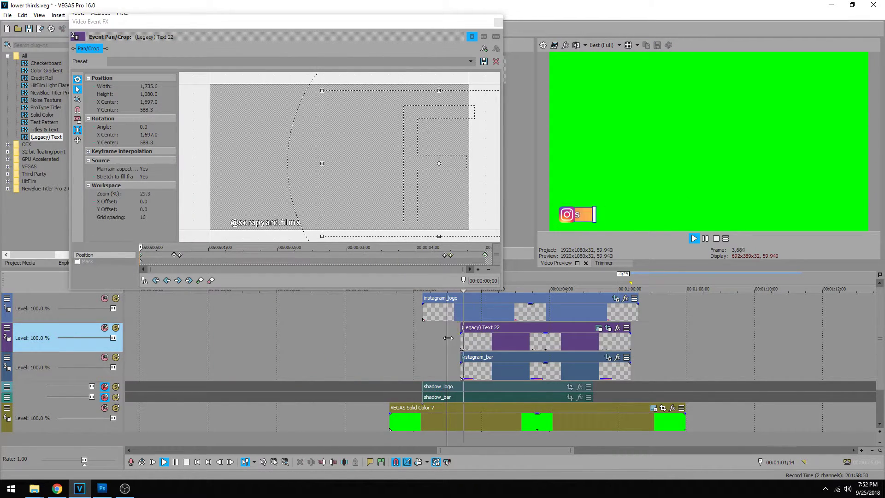
{"action": "key", "text": "Return"}
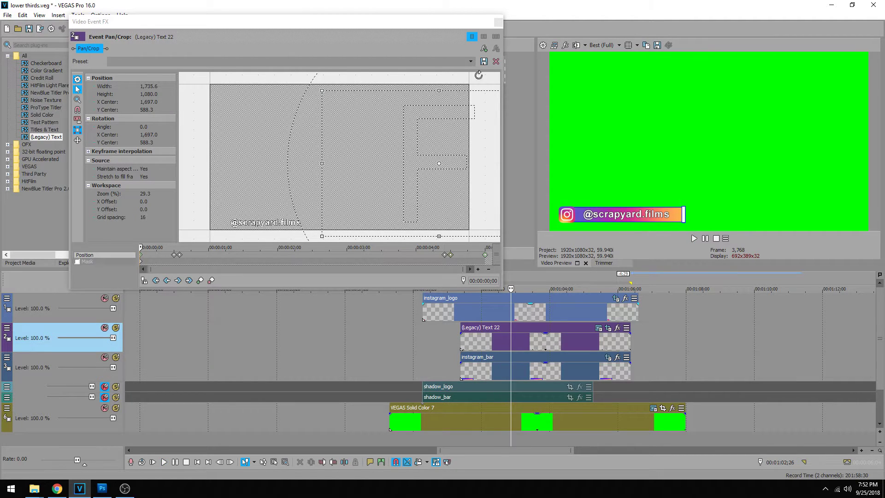
{"action": "left_click", "coordinate": [498, 22]}
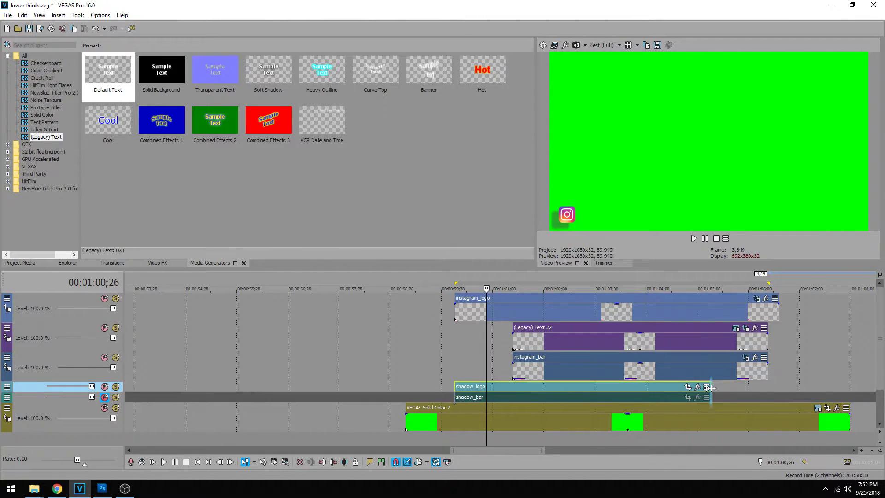
Step: Extend the shadow_logo event to instagram_logo's end and copy all of instagram_logo's position keyframes into its Pan/Crop
{"action": "left_click_drag", "start_coordinate": [710, 388], "coordinate": [779, 388]}
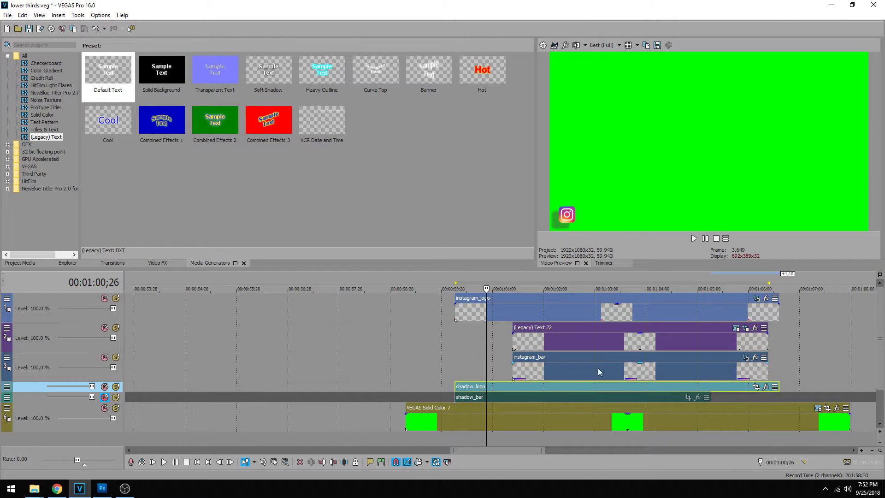
{"action": "left_click", "coordinate": [756, 298]}
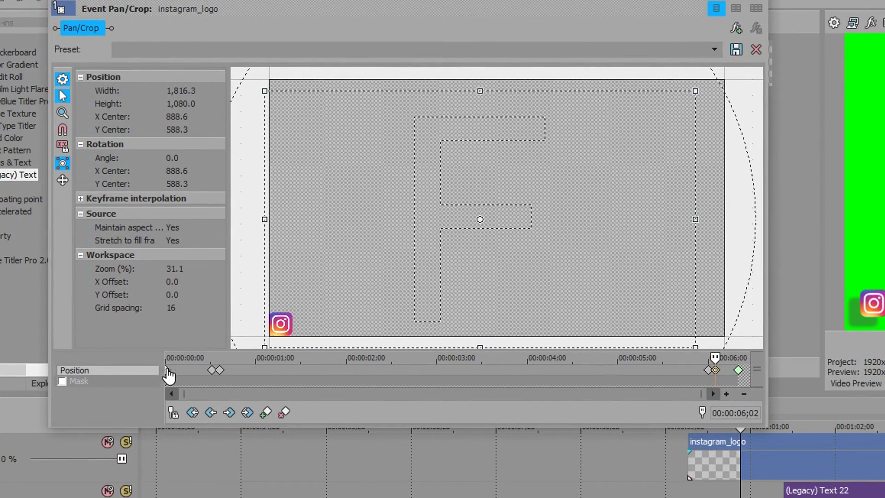
{"action": "left_click", "coordinate": [168, 375]}
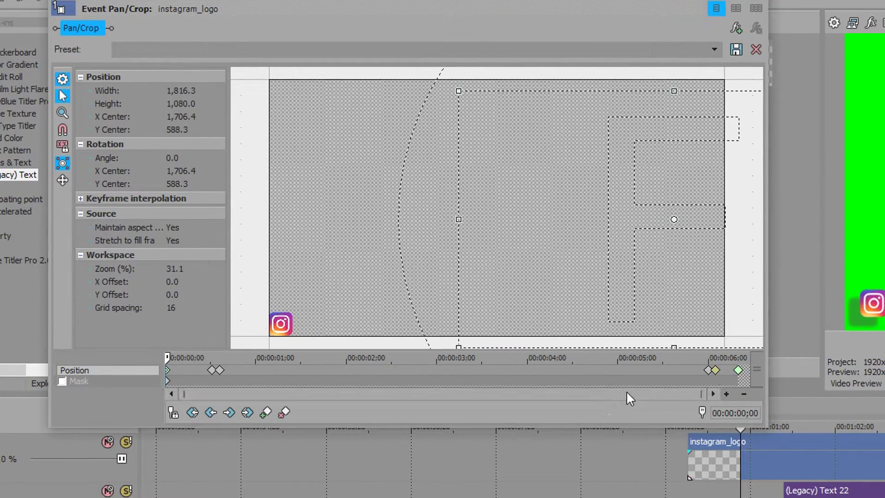
{"action": "left_click", "coordinate": [738, 373], "text": "shift"}
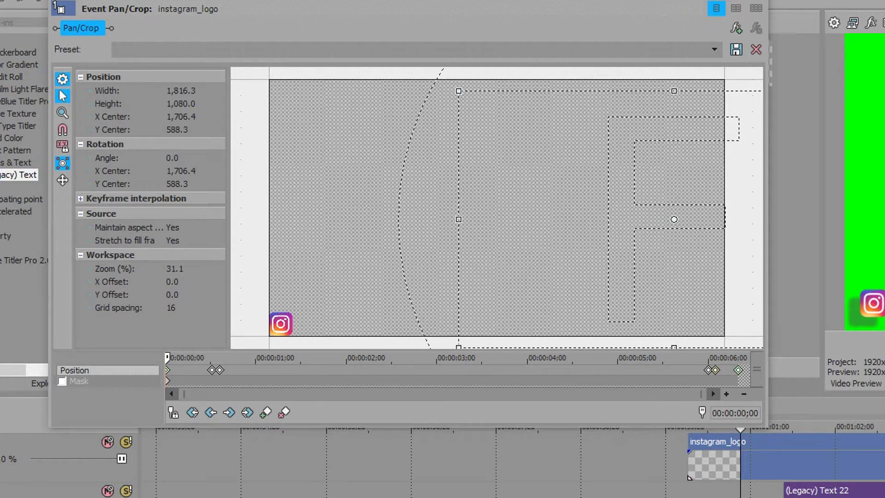
{"action": "left_click", "coordinate": [615, 440]}
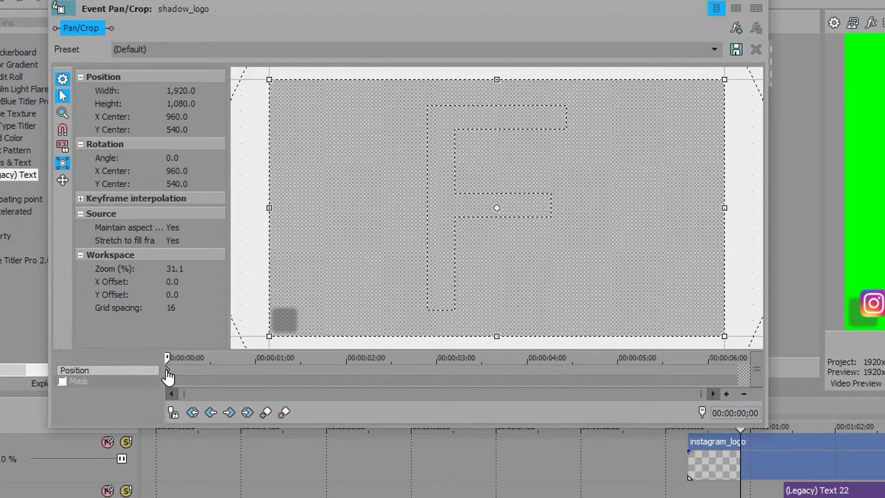
{"action": "key", "text": "ctrl+v"}
Step: Play back the start of the lower third to check the logo shadow's movement
{"action": "left_click", "coordinate": [678, 460]}
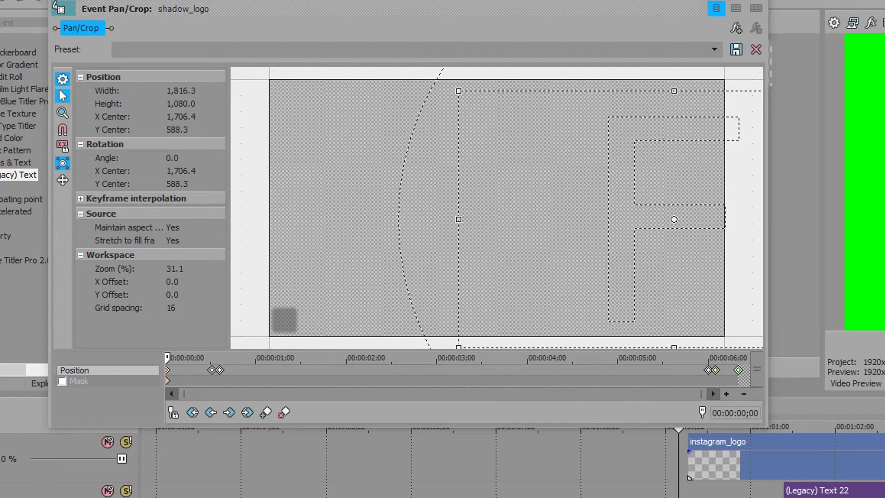
{"action": "key", "text": "space"}
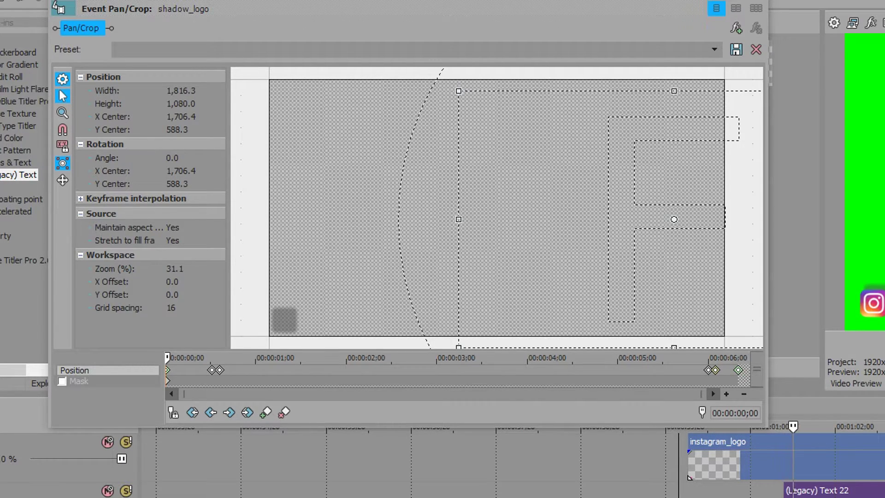
{"action": "key", "text": "Return"}
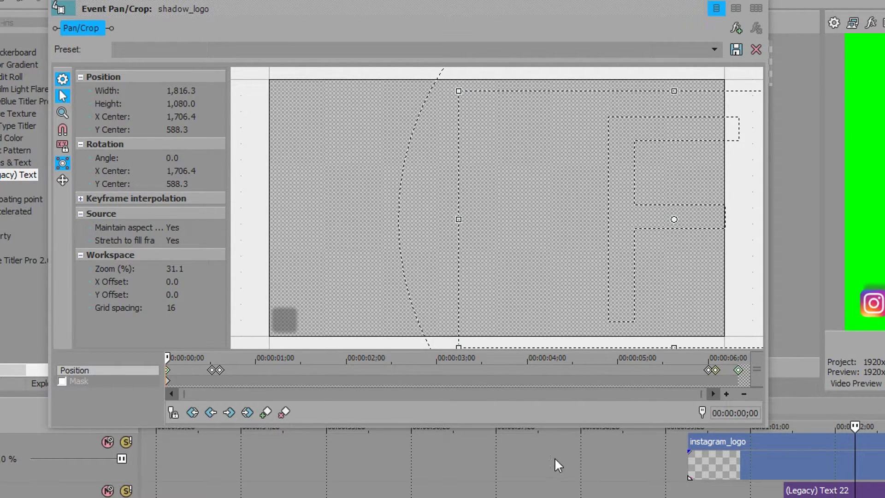
{"action": "left_click", "coordinate": [688, 497]}
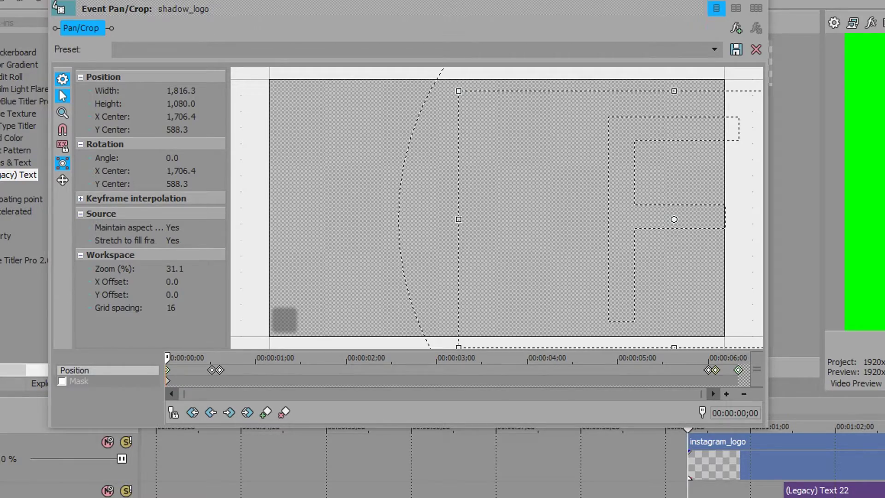
{"action": "key", "text": "space"}
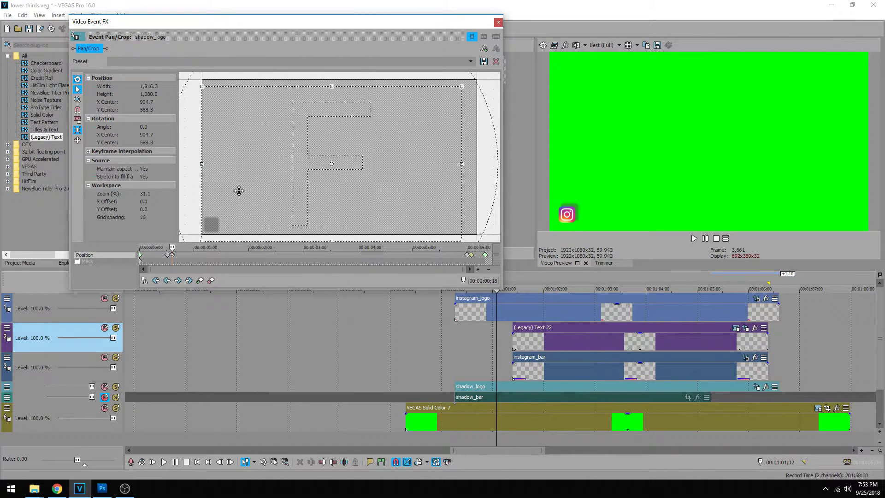
Step: Set shadow_logo's crop Y Center to 556.1 at the 00:00:00;18 and 00:00:00;15 position keyframes
{"action": "key", "text": "Up"}
{"action": "key", "text": "Up"}
{"action": "key", "text": "Up"}
{"action": "key", "text": "Up"}
{"action": "key", "text": "Up"}
{"action": "key", "text": "Up"}
{"action": "key", "text": "Up"}
{"action": "key", "text": "Up"}
{"action": "key", "text": "Up"}
{"action": "key", "text": "Up"}
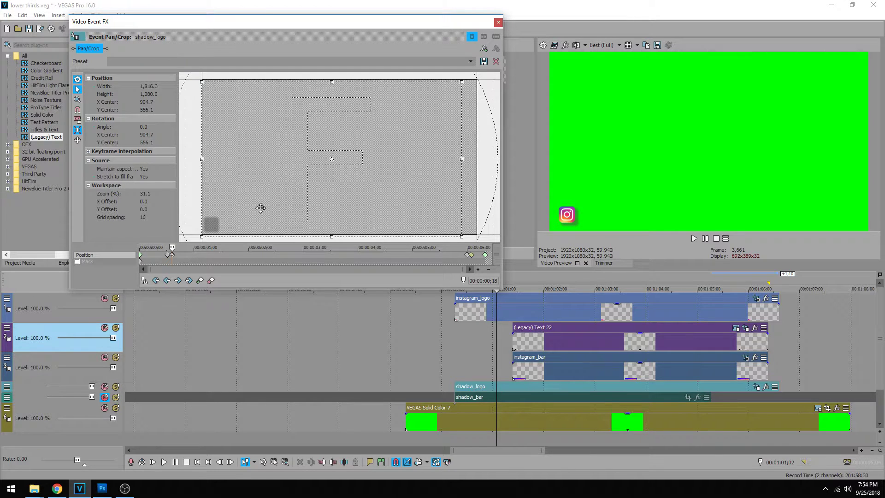
{"action": "left_click", "coordinate": [168, 255]}
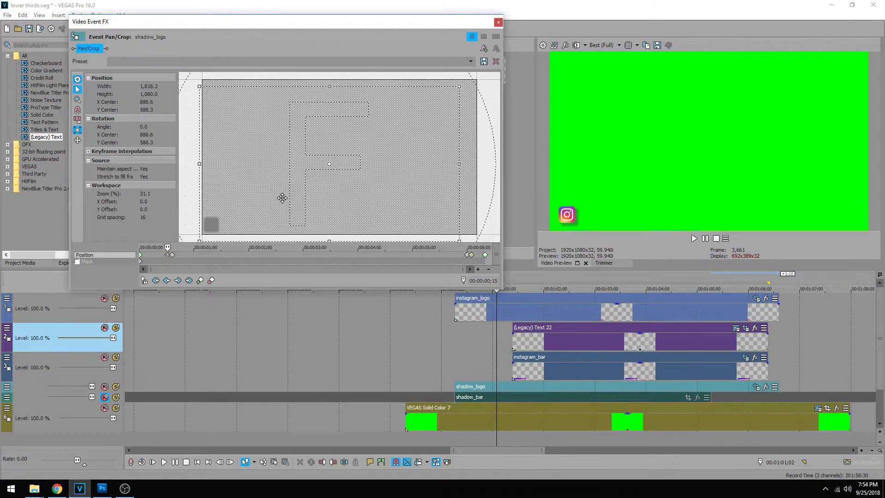
{"action": "left_click_drag", "start_coordinate": [282, 197], "coordinate": [280, 197]}
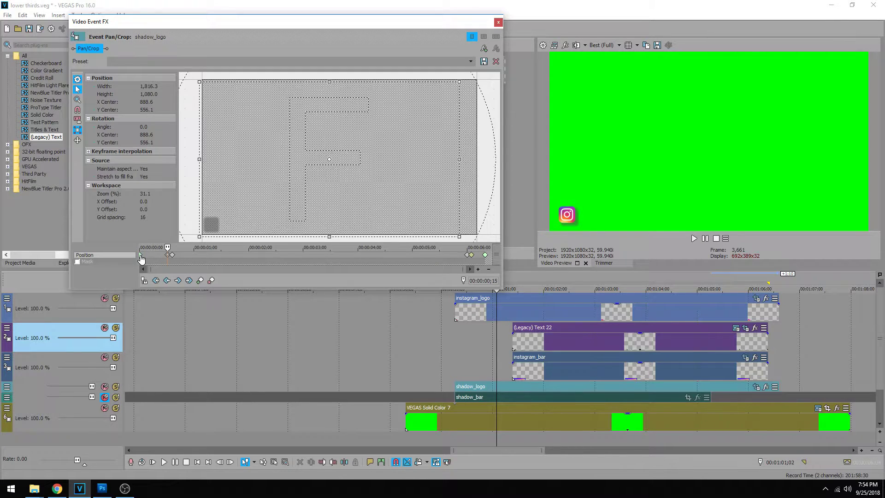
Step: Shift shadow_logo's crop up at the 00:00:06;02 keyframe, and to a Y Center of 556.1 at the 00:00:06;10 keyframe
{"action": "left_click", "coordinate": [471, 251]}
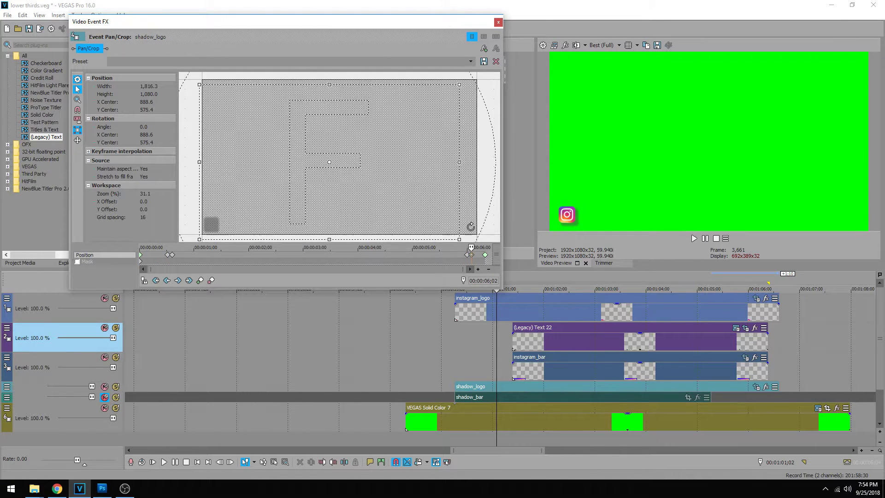
{"action": "key", "text": "Up"}
{"action": "key", "text": "Up"}
{"action": "key", "text": "Up"}
{"action": "key", "text": "Up"}
{"action": "key", "text": "Up"}
{"action": "key", "text": "Up"}
{"action": "left_click", "coordinate": [485, 254]}
{"action": "key", "text": "Up"}
{"action": "key", "text": "Up"}
{"action": "key", "text": "Up"}
{"action": "key", "text": "Up"}
{"action": "key", "text": "Up"}
{"action": "key", "text": "Up"}
{"action": "key", "text": "Up"}
{"action": "key", "text": "Up"}
{"action": "key", "text": "Up"}
{"action": "key", "text": "Up"}
Step: Play back the second half of the lower third to check the logo shadow's exit
{"action": "left_click", "coordinate": [557, 288]}
{"action": "left_click", "coordinate": [725, 336]}
{"action": "key", "text": "space"}
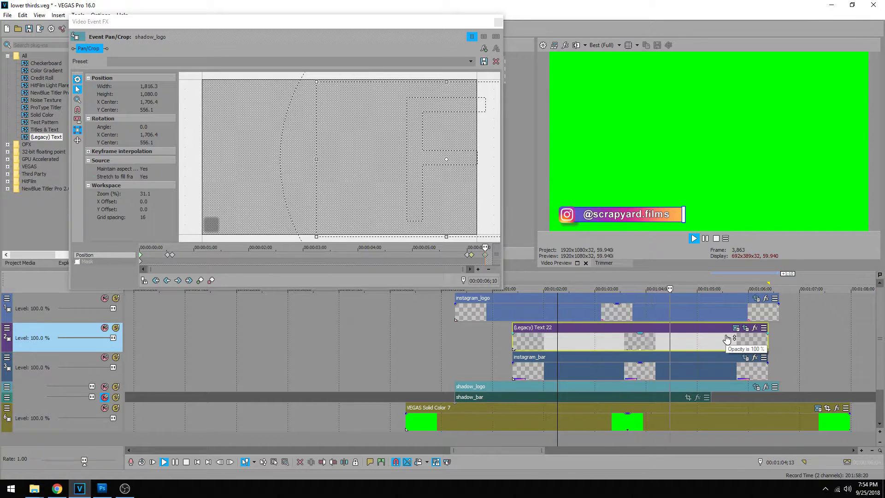
{"action": "left_click", "coordinate": [726, 340]}
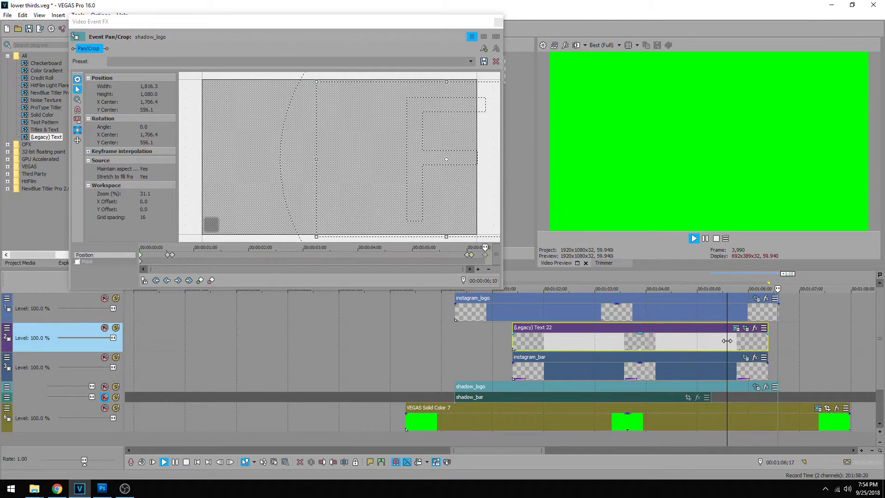
{"action": "key", "text": "Return"}
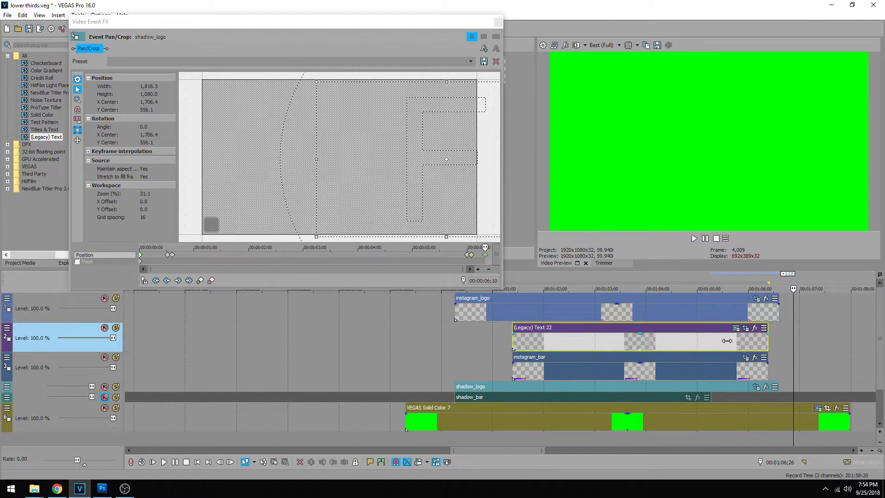
Step: Unmute the shadow_bar track and move the shadow_bar event to line up with instagram_bar's start
{"action": "left_click", "coordinate": [104, 397]}
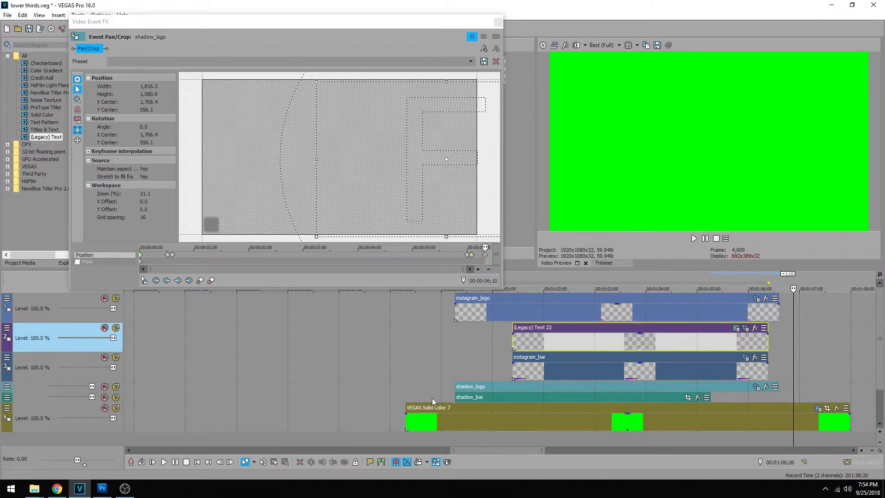
{"action": "left_click", "coordinate": [464, 397]}
{"action": "left_click_drag", "start_coordinate": [494, 399], "coordinate": [553, 393]}
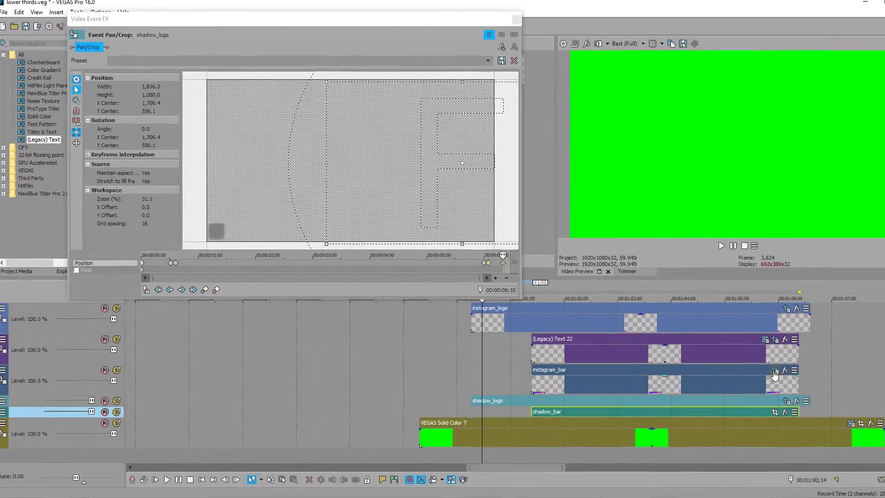
Step: Copy instagram_bar's Pan/Crop position keyframes into shadow_bar and play back the bar's entrance
{"action": "left_click", "coordinate": [745, 357]}
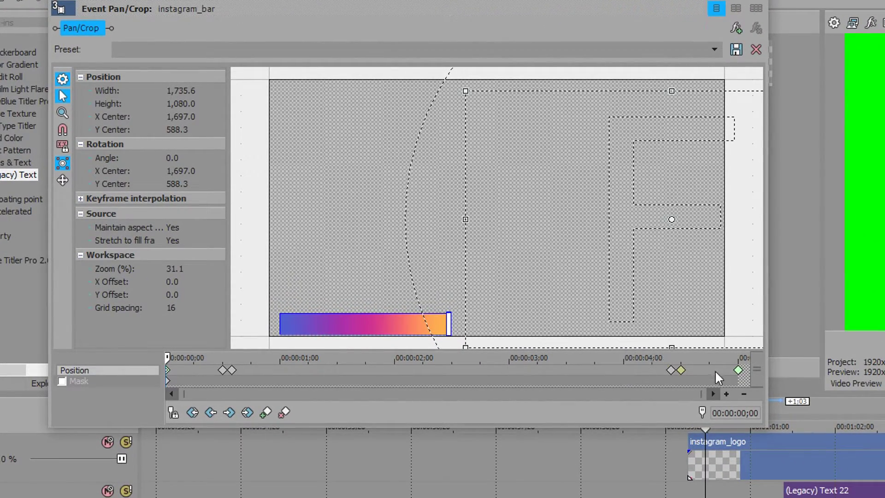
{"action": "left_click", "coordinate": [739, 370]}
{"action": "key", "text": "ctrl+v"}
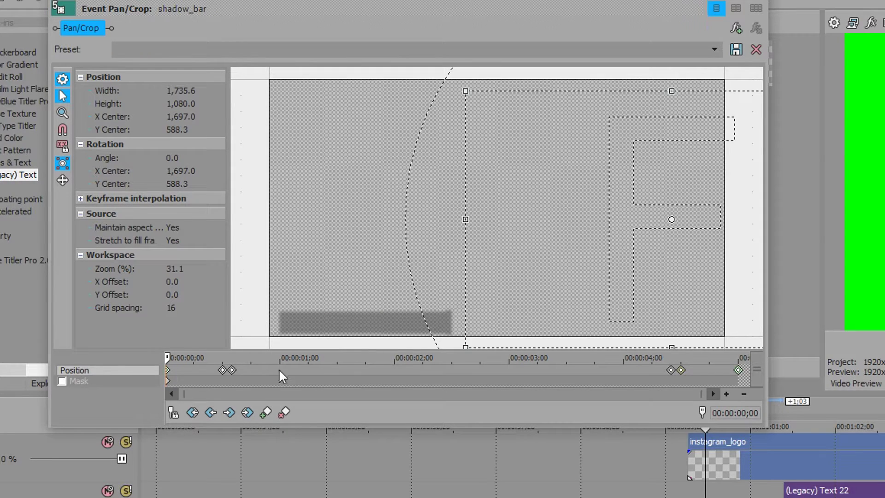
{"action": "left_click", "coordinate": [782, 426]}
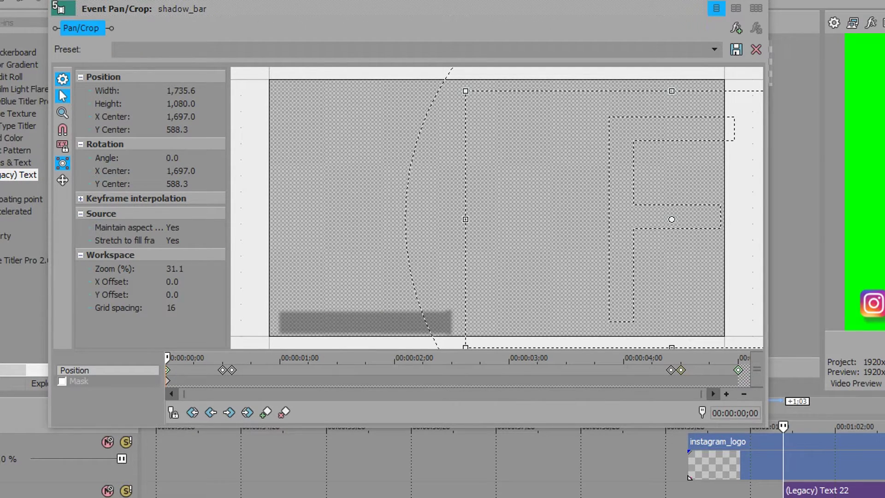
{"action": "key", "text": "space"}
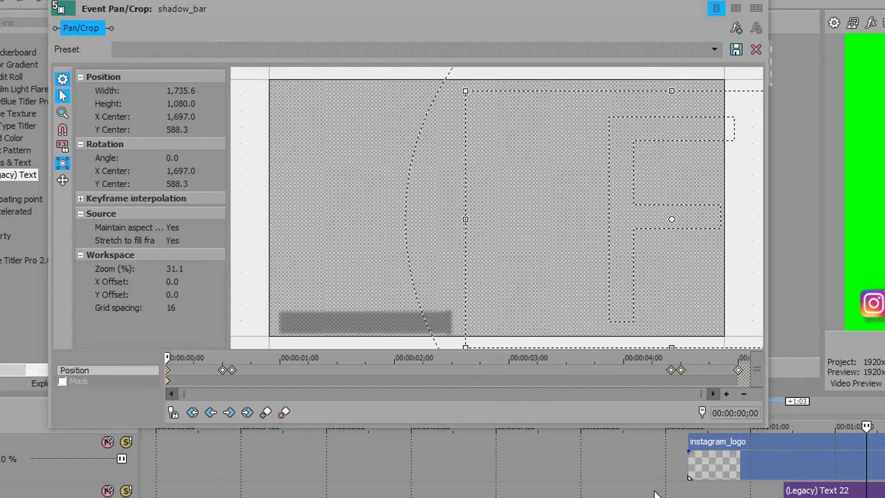
Step: Set shadow_bar's crop Y Center to 556.1 at the 00:00:00;17 position keyframe
{"action": "left_click", "coordinate": [232, 373]}
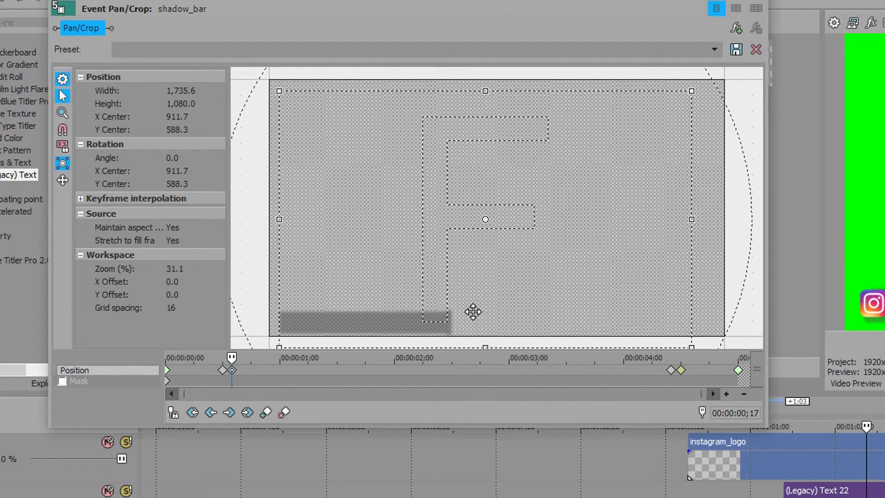
{"action": "key", "text": "Up"}
{"action": "key", "text": "Up"}
{"action": "key", "text": "Up"}
{"action": "key", "text": "Up"}
{"action": "key", "text": "Up"}
{"action": "key", "text": "Up"}
{"action": "key", "text": "Up"}
{"action": "key", "text": "Up"}
{"action": "key", "text": "Up"}
{"action": "key", "text": "Up"}
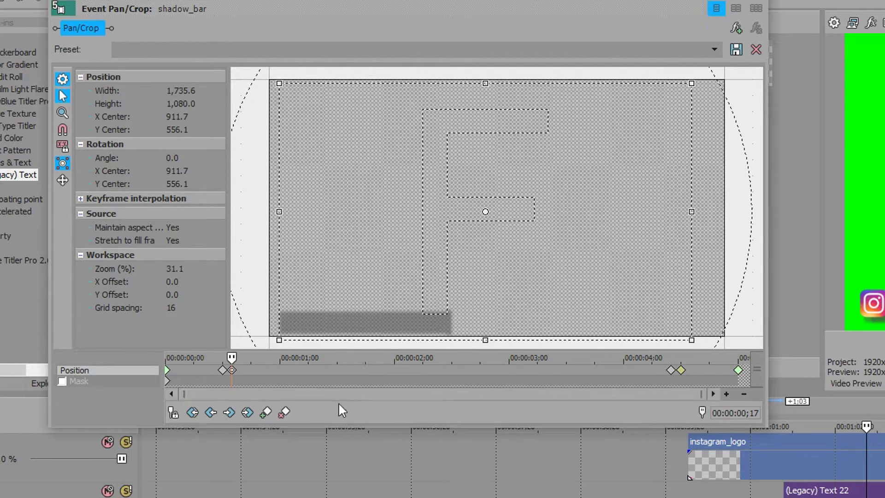
Step: Shift shadow_bar's crop up at the keyframe just before 00:00:00;17, and to a Y Center of 556.1 at the first keyframe
{"action": "left_click", "coordinate": [222, 370]}
{"action": "key", "text": "Up"}
{"action": "key", "text": "Up"}
{"action": "key", "text": "Up"}
{"action": "key", "text": "Up"}
{"action": "key", "text": "Up"}
{"action": "key", "text": "Up"}
{"action": "key", "text": "Up"}
{"action": "key", "text": "Up"}
{"action": "key", "text": "Up"}
{"action": "key", "text": "Up"}
{"action": "left_click", "coordinate": [167, 370]}
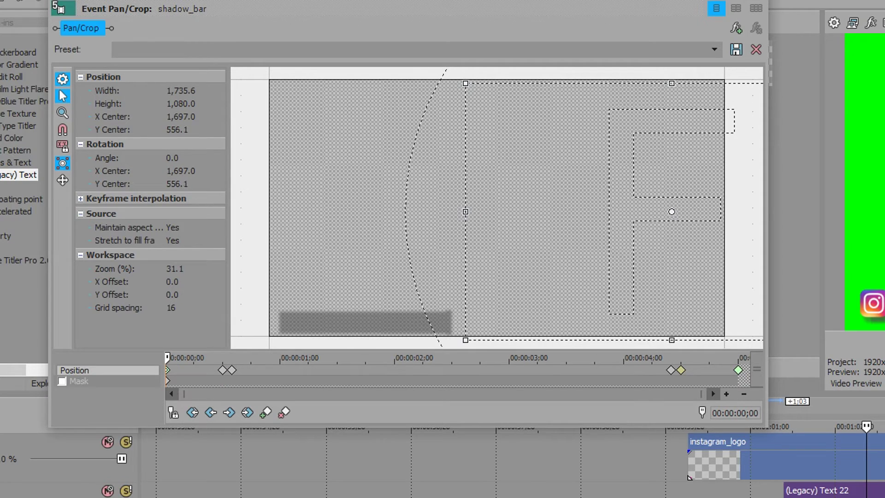
Step: Shift shadow_bar's crop up by the same amount at the exit position keyframes near the event's end
{"action": "left_click", "coordinate": [671, 370]}
{"action": "left_click", "coordinate": [231, 370]}
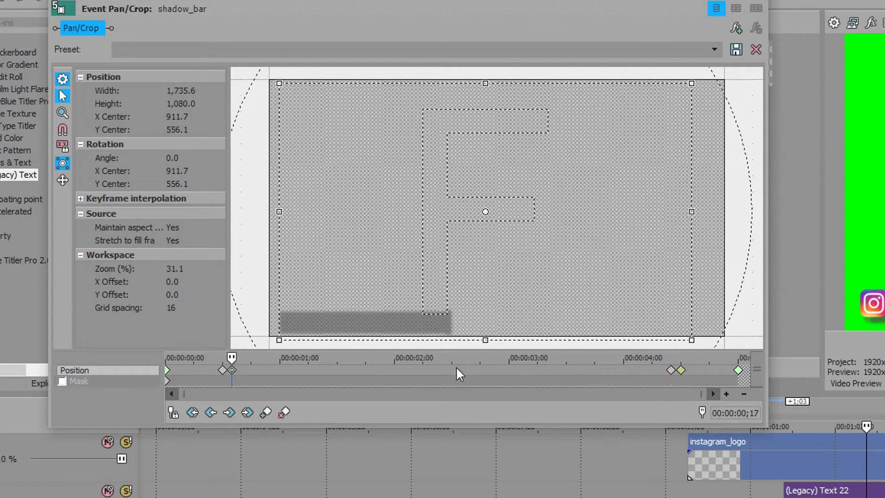
{"action": "left_click", "coordinate": [680, 369]}
{"action": "key", "text": "Up"}
{"action": "key", "text": "Up"}
{"action": "key", "text": "Up"}
{"action": "key", "text": "Up"}
{"action": "key", "text": "Up"}
{"action": "key", "text": "Up"}
{"action": "key", "text": "Up"}
{"action": "key", "text": "Up"}
{"action": "key", "text": "Up"}
{"action": "key", "text": "Up"}
{"action": "left_click", "coordinate": [738, 370]}
{"action": "key", "text": "Up"}
{"action": "key", "text": "Up"}
{"action": "key", "text": "Up"}
{"action": "key", "text": "Up"}
{"action": "key", "text": "Up"}
{"action": "key", "text": "Up"}
Step: Show the video bus track and insert a Motion Blur Amount envelope on it
{"action": "left_click_drag", "start_coordinate": [622, 293], "coordinate": [622, 290]}
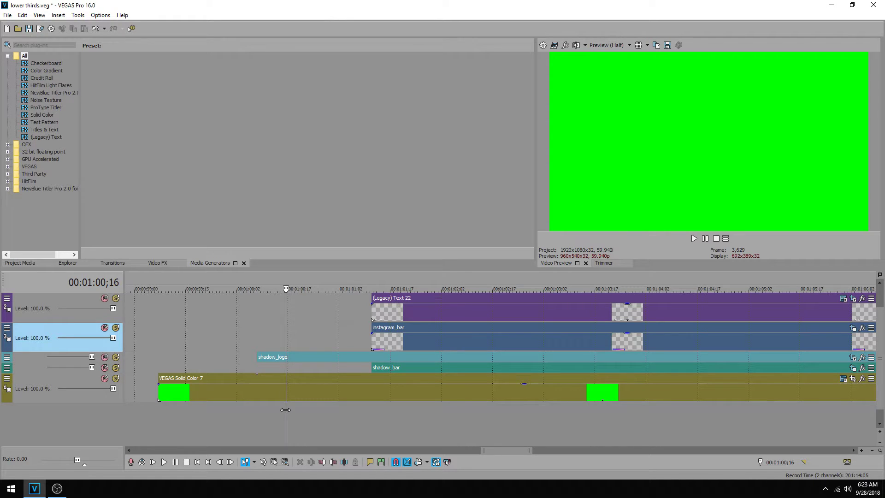
{"action": "left_click_drag", "start_coordinate": [285, 410], "coordinate": [326, 414]}
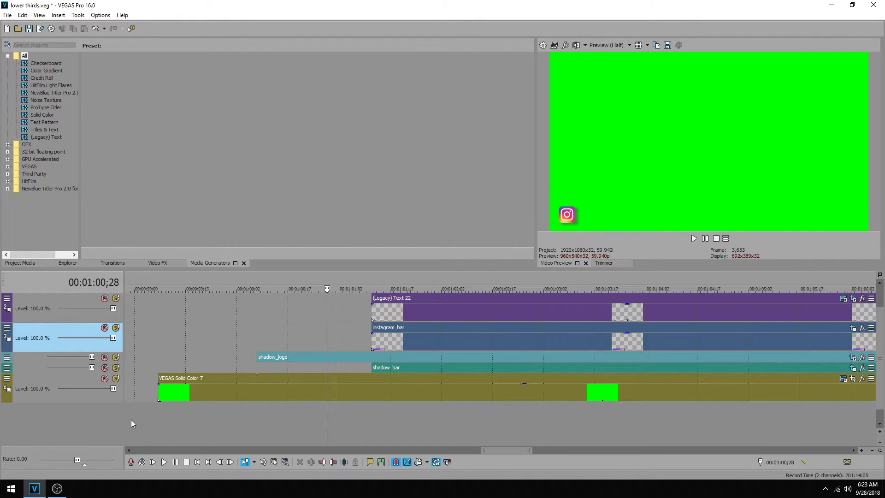
{"action": "key", "text": "ctrl+shift+b"}
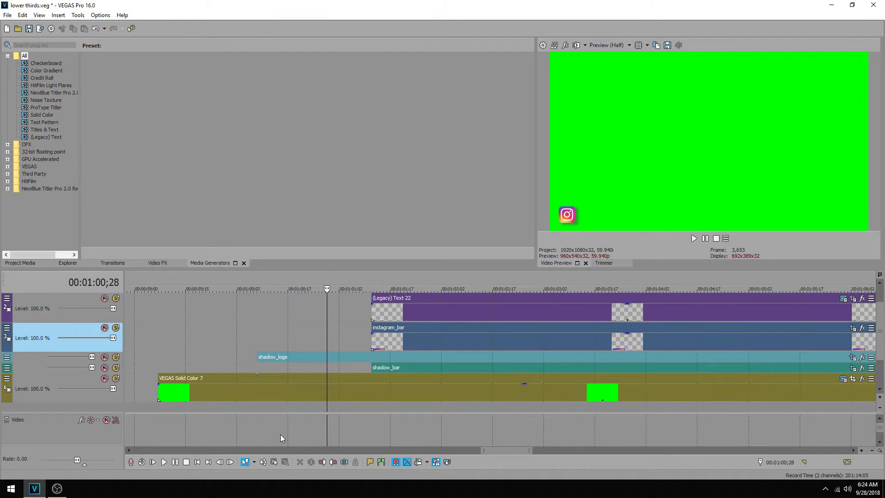
{"action": "right_click", "coordinate": [241, 428]}
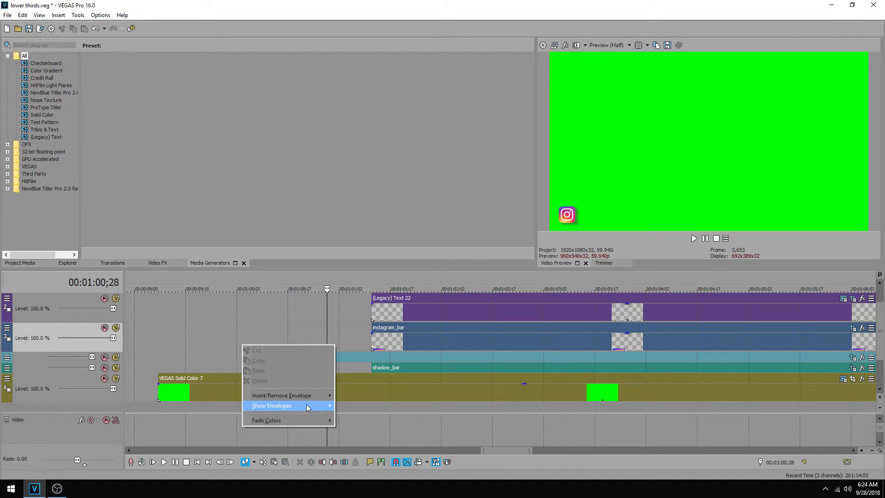
{"action": "mouse_move", "coordinate": [313, 398]}
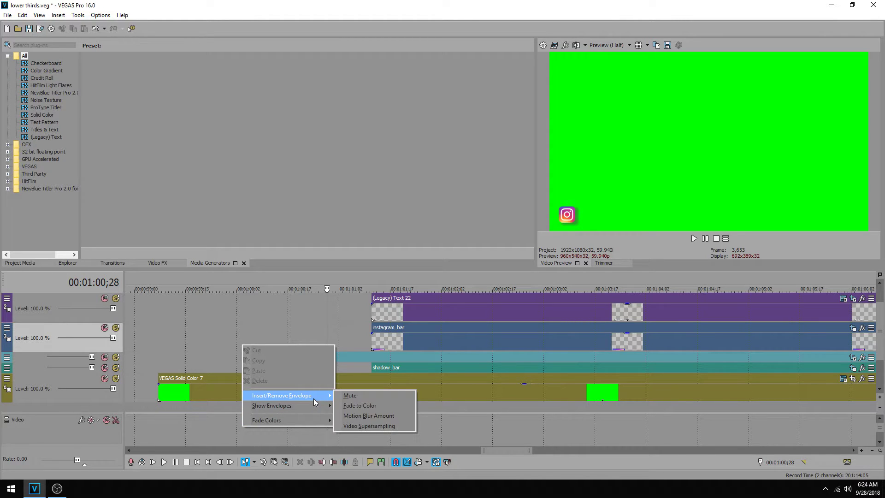
{"action": "left_click", "coordinate": [358, 418]}
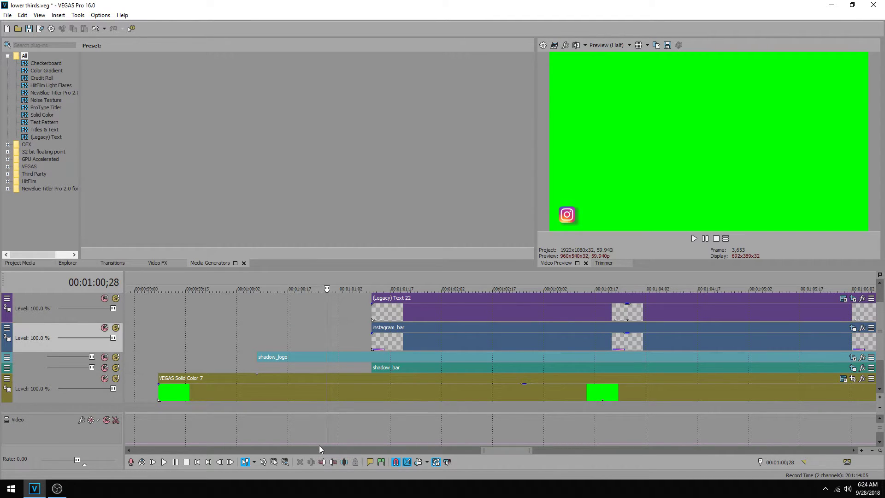
Step: Raise the video bus motion blur length to 00:00:00;13 with the logo entrance in view, and lower it slightly
{"action": "left_click_drag", "start_coordinate": [326, 341], "coordinate": [299, 340]}
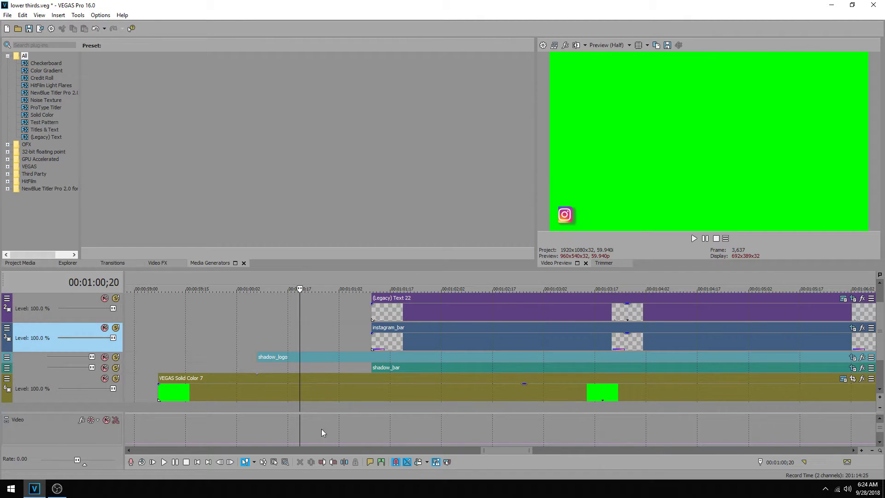
{"action": "left_click_drag", "start_coordinate": [290, 443], "coordinate": [287, 433]}
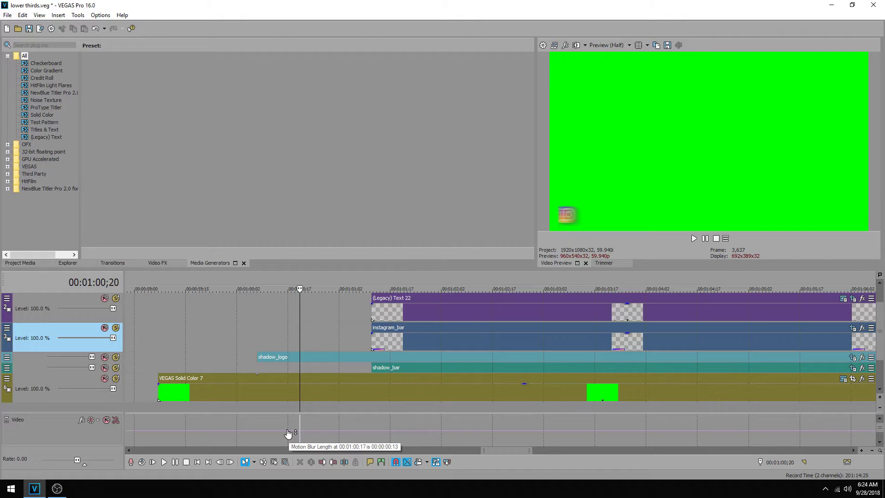
{"action": "left_click_drag", "start_coordinate": [287, 433], "coordinate": [277, 436]}
Step: Play back the logo's entrance several times to check the motion blur
{"action": "left_click", "coordinate": [248, 334]}
{"action": "key", "text": "space"}
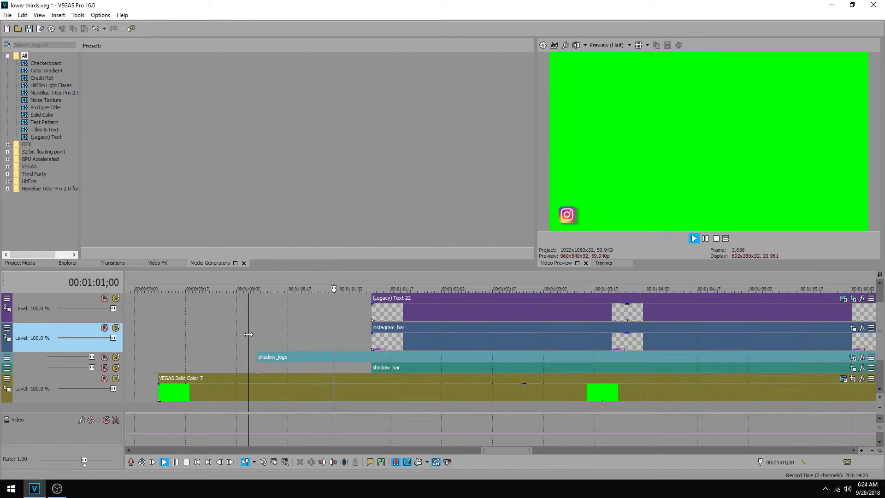
{"action": "key", "text": "Return"}
{"action": "left_click", "coordinate": [258, 338]}
{"action": "key", "text": "space"}
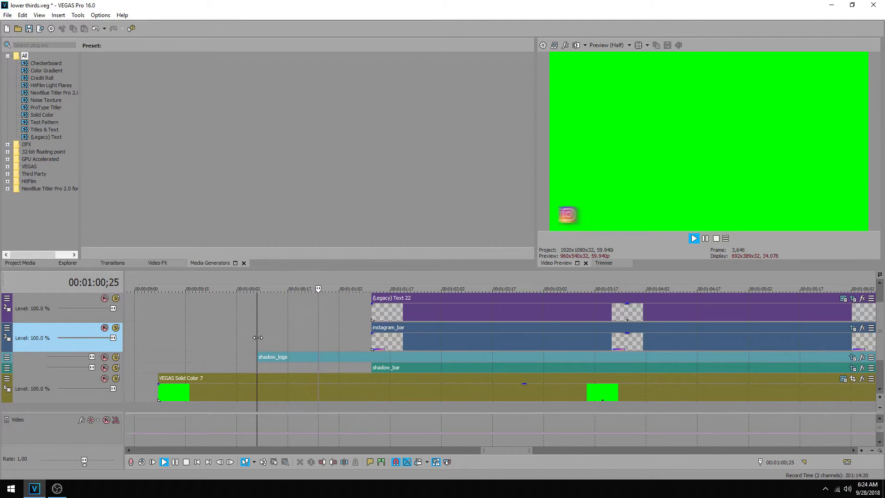
{"action": "key", "text": "Return"}
{"action": "left_click", "coordinate": [258, 337]}
{"action": "key", "text": "space"}
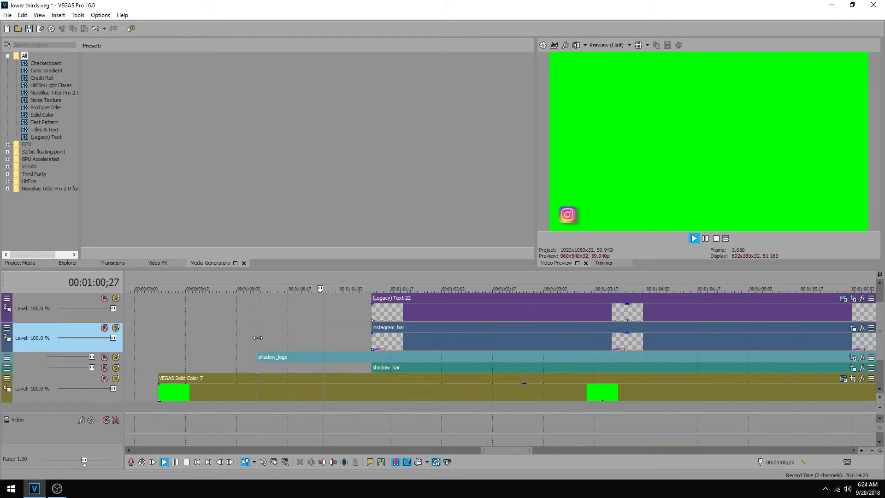
{"action": "key", "text": "Return"}
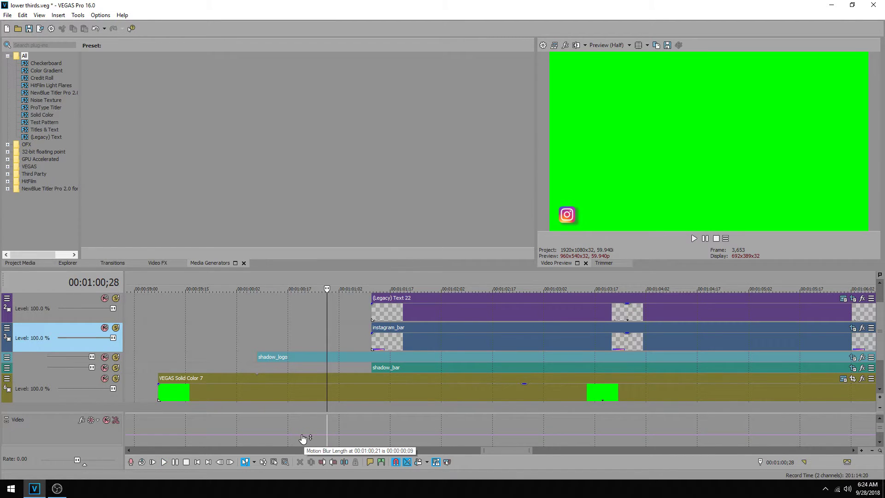
Step: Replay the logo's entrance at normal speed and at a 0.25 rate to inspect the blurred motion
{"action": "left_click", "coordinate": [254, 336]}
{"action": "key", "text": "space"}
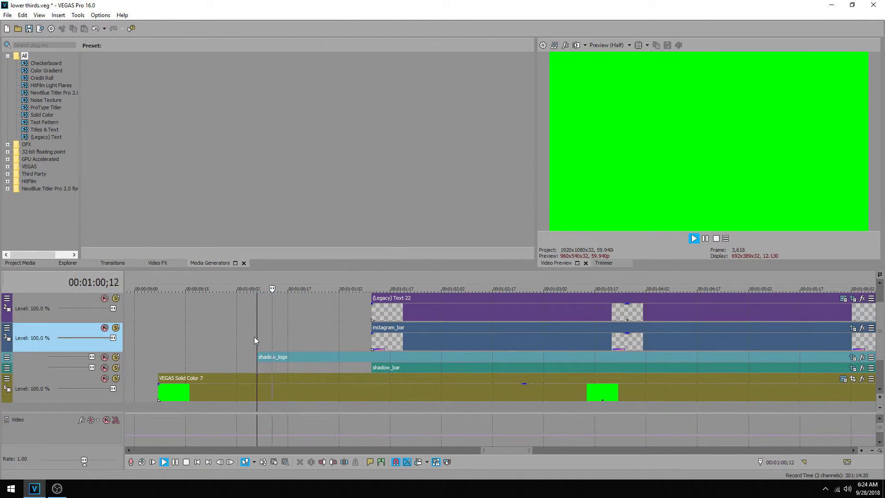
{"action": "key", "text": "Return"}
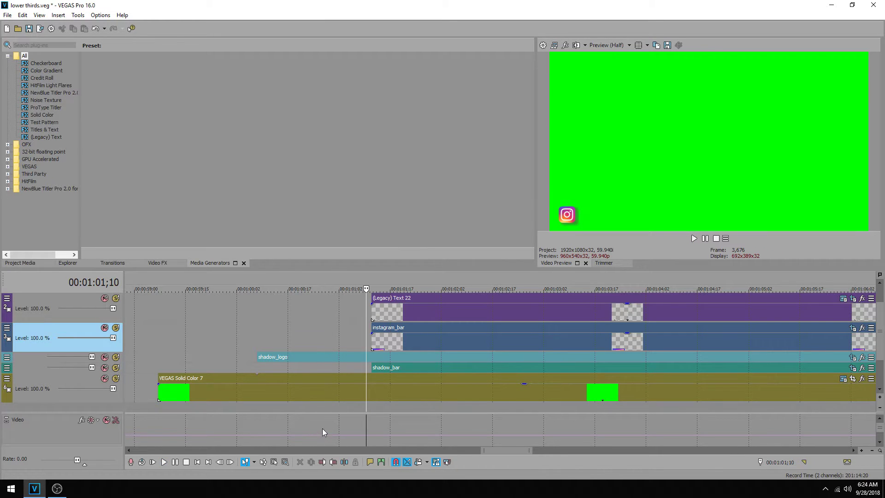
{"action": "left_click", "coordinate": [259, 339]}
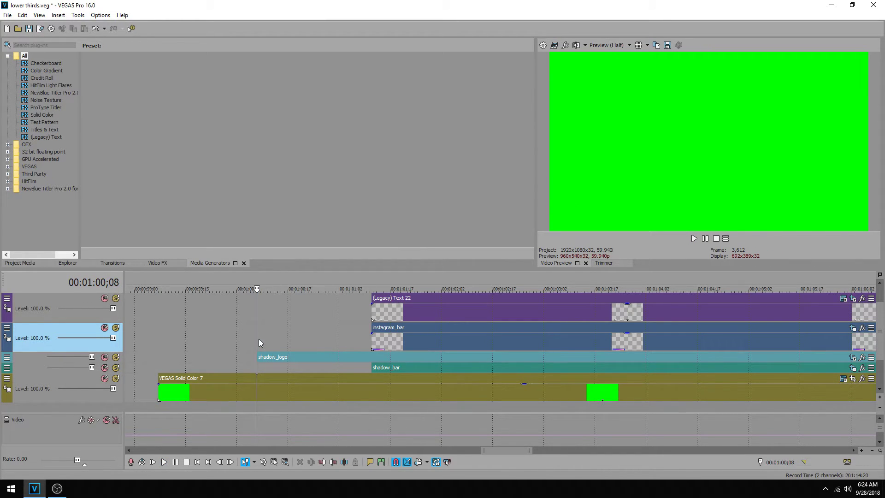
{"action": "key", "text": "l"}
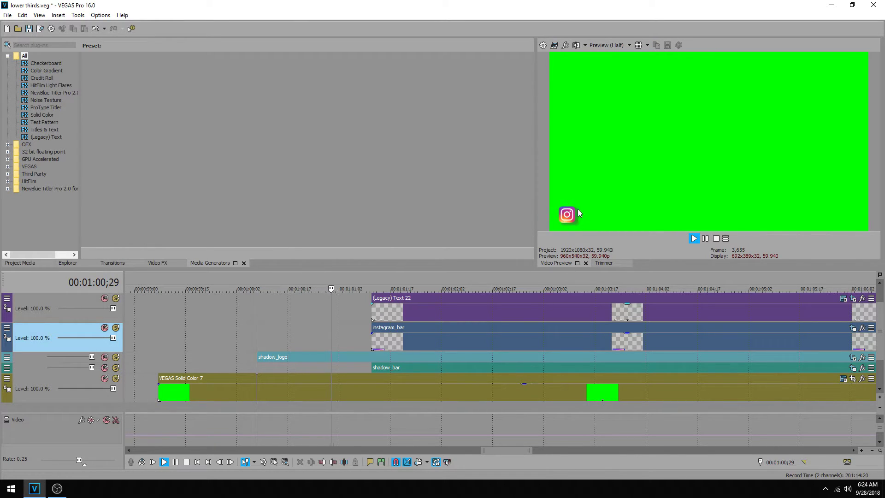
{"action": "key", "text": "k"}
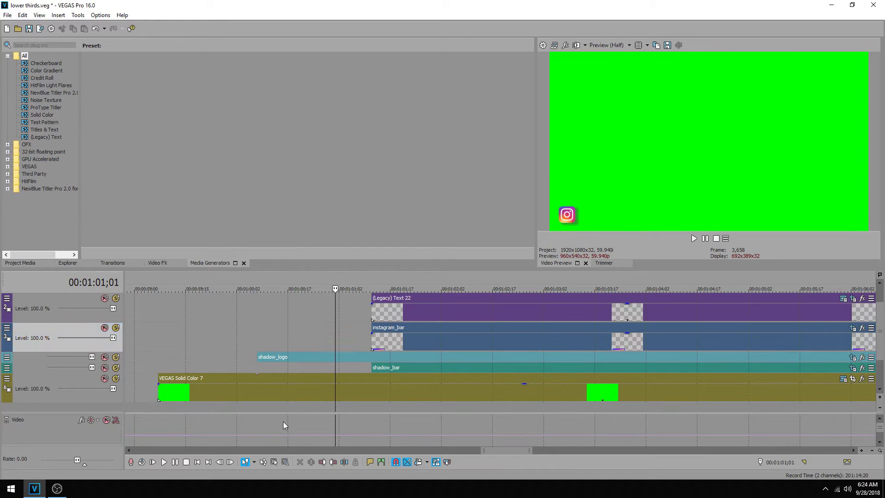
Step: Insert a Video Supersampling envelope on the video bus track and set its level to 4
{"action": "right_click", "coordinate": [283, 421]}
{"action": "mouse_move", "coordinate": [336, 394]}
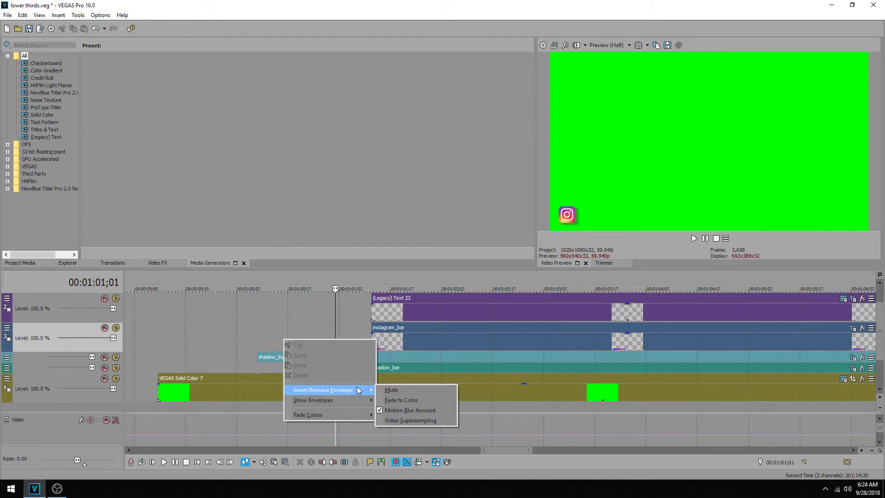
{"action": "left_click", "coordinate": [413, 419]}
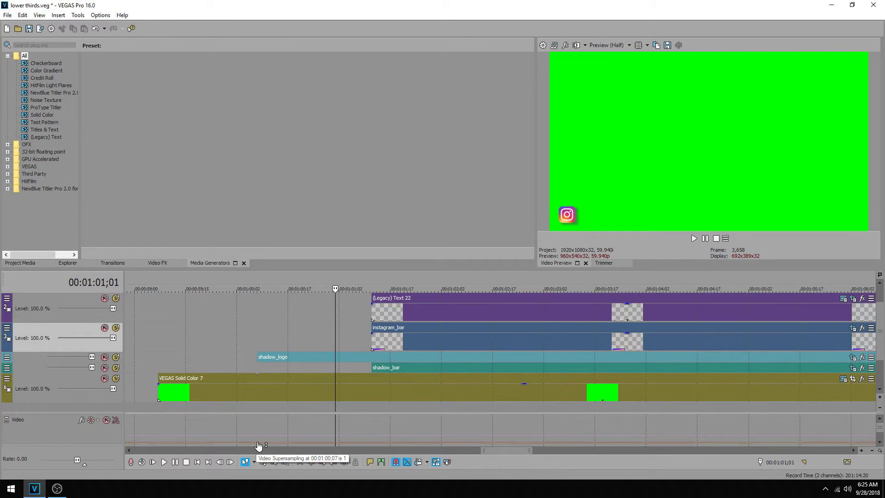
{"action": "left_click_drag", "start_coordinate": [257, 446], "coordinate": [252, 405]}
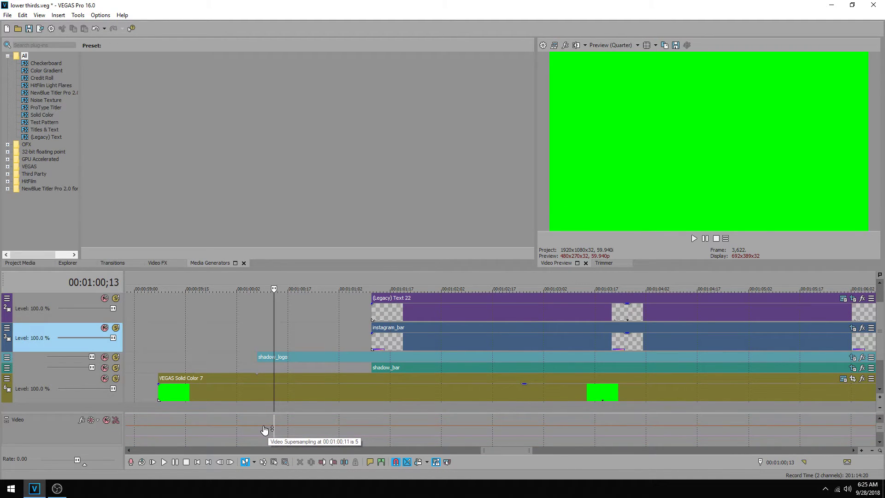
{"action": "left_click_drag", "start_coordinate": [264, 428], "coordinate": [261, 434]}
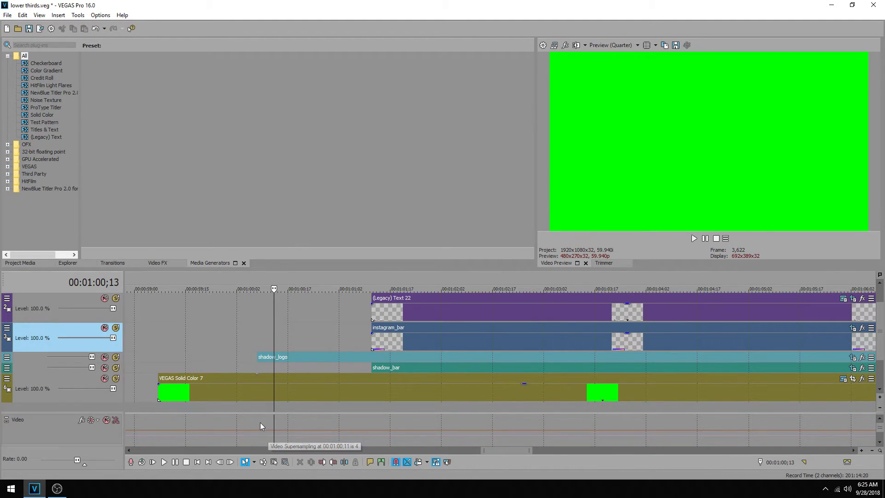
Step: Play back the lower third's entrance from the start of shadow_logo to check the supersampled motion blur
{"action": "left_click", "coordinate": [259, 329]}
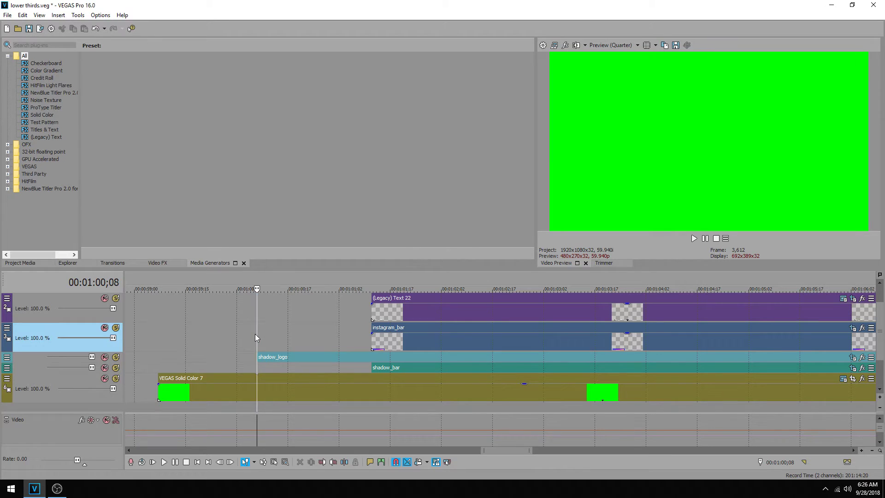
{"action": "key", "text": "space"}
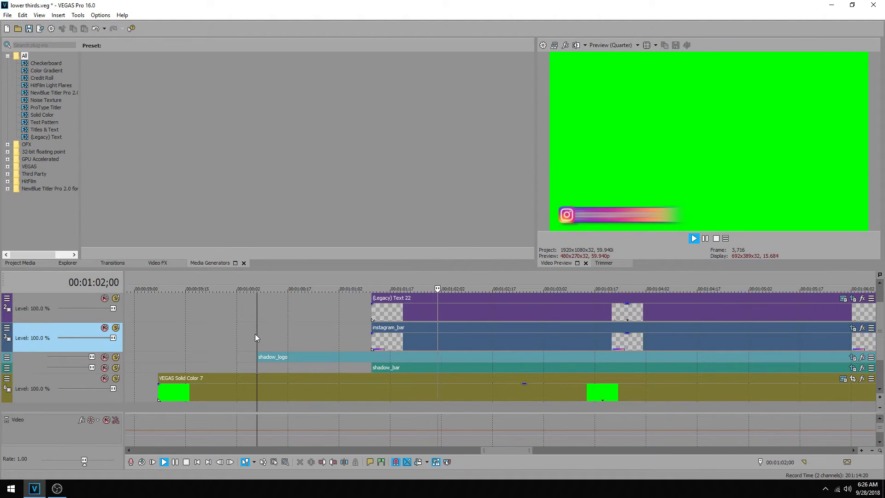
{"action": "key", "text": "Return"}
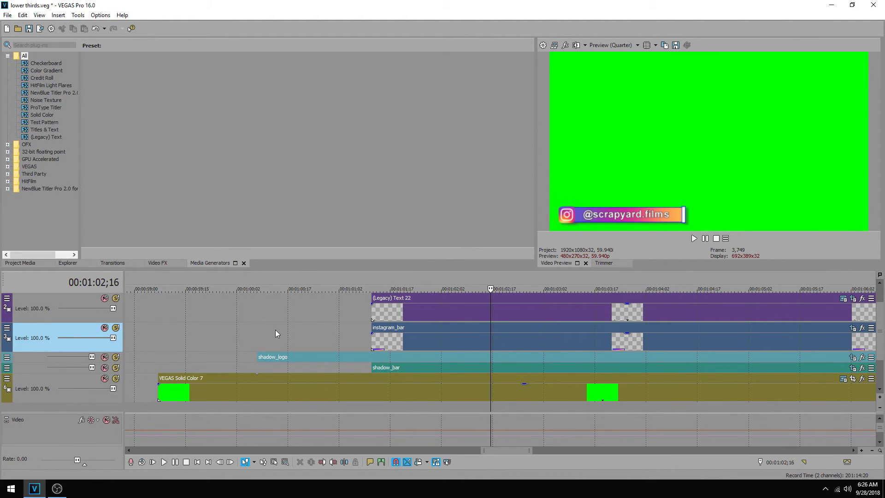
{"action": "left_click", "coordinate": [257, 336]}
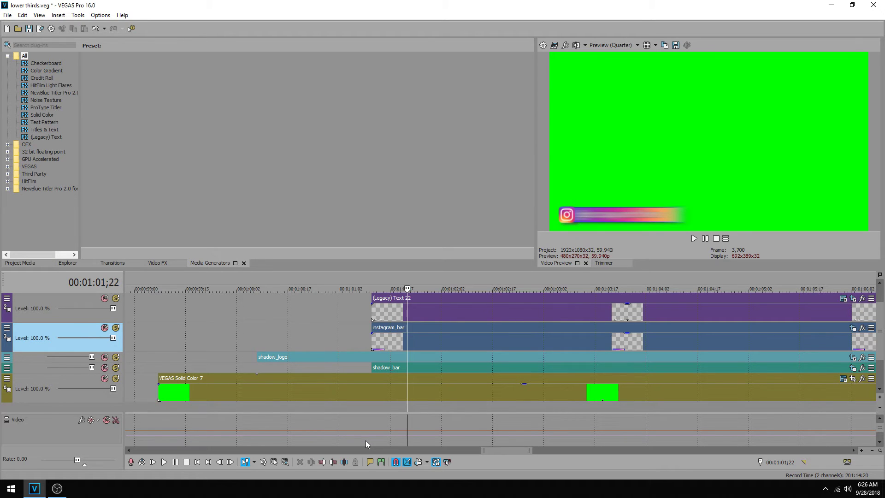
Step: Shorten the video bus motion blur length and reduce the Video Supersampling level below 4
{"action": "left_click_drag", "start_coordinate": [366, 436], "coordinate": [366, 444]}
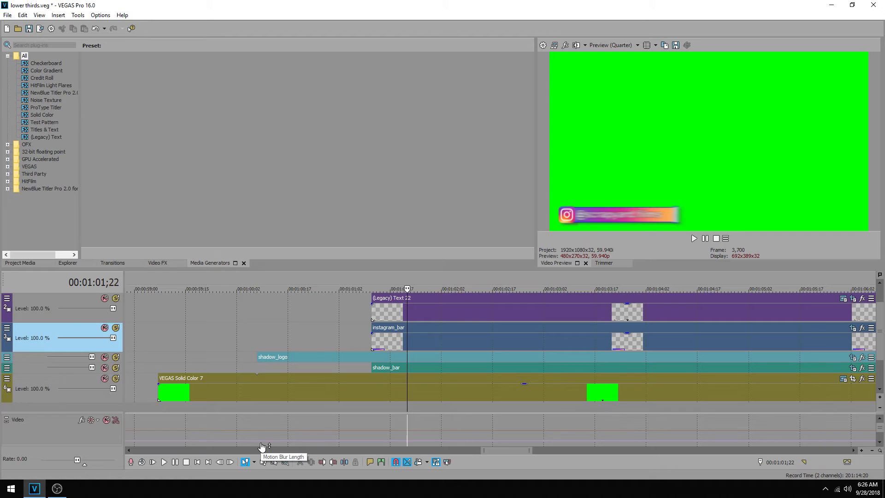
{"action": "left_click", "coordinate": [256, 336]}
{"action": "left_click", "coordinate": [300, 428]}
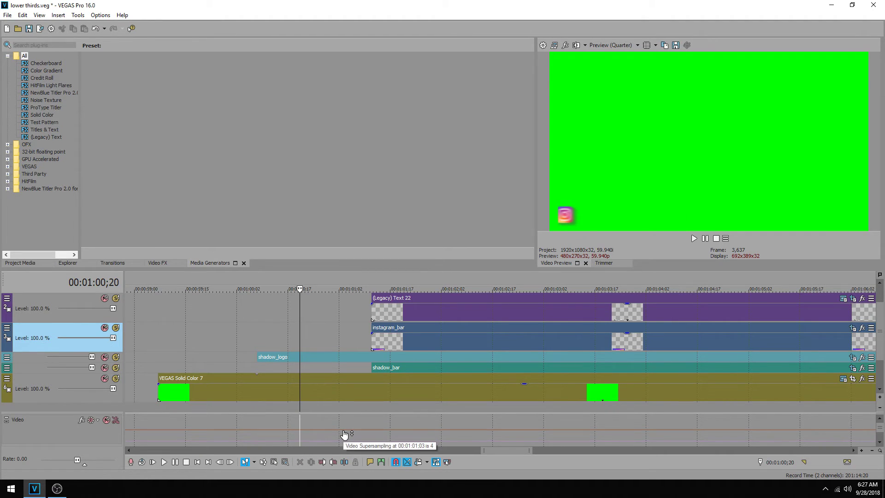
{"action": "left_click_drag", "start_coordinate": [344, 433], "coordinate": [343, 438]}
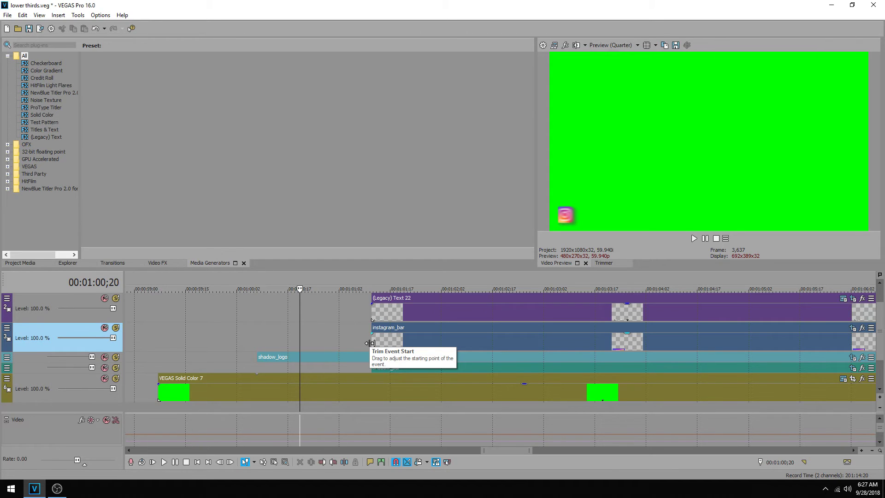
Step: Play back the bar's entrance from instagram_bar's start and raise the Video Supersampling envelope to its highest level
{"action": "left_click", "coordinate": [370, 343]}
{"action": "key", "text": "space"}
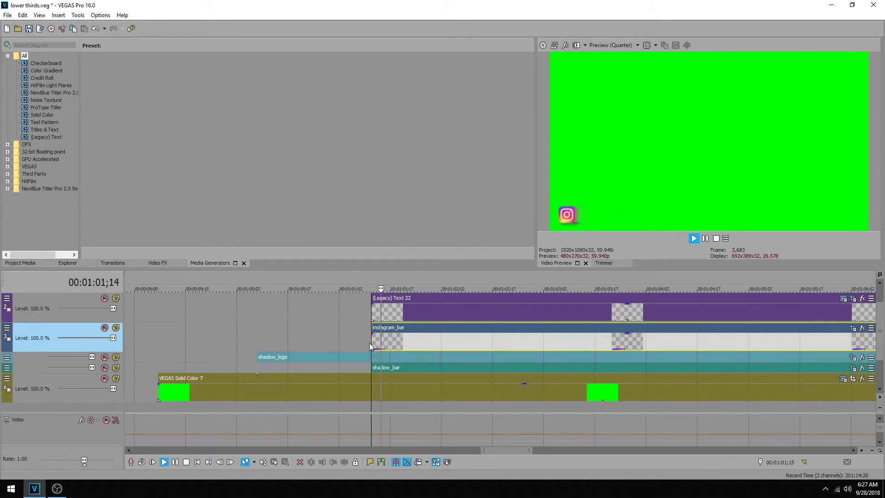
{"action": "left_click", "coordinate": [370, 347]}
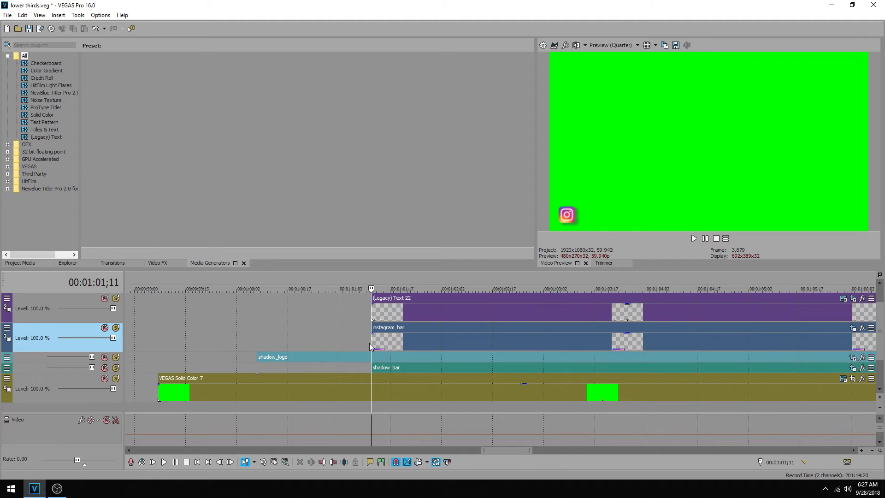
{"action": "key", "text": "space"}
{"action": "key", "text": "Return"}
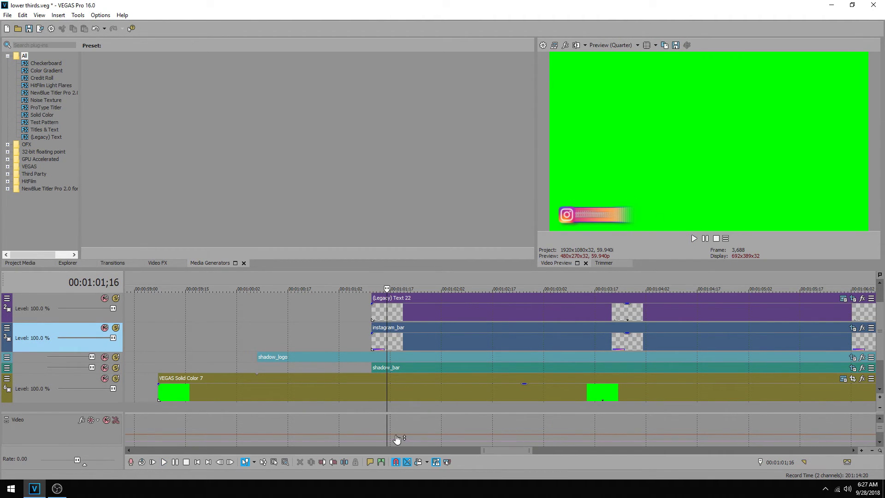
{"action": "left_click_drag", "start_coordinate": [397, 438], "coordinate": [395, 414]}
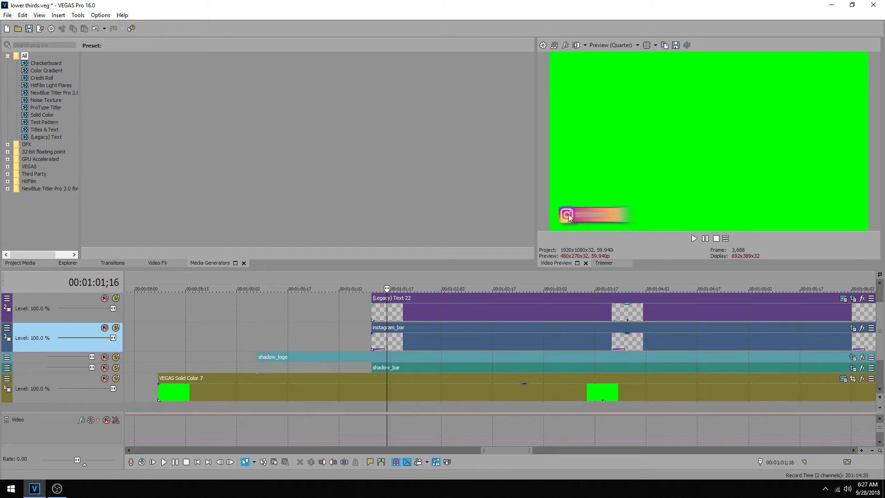